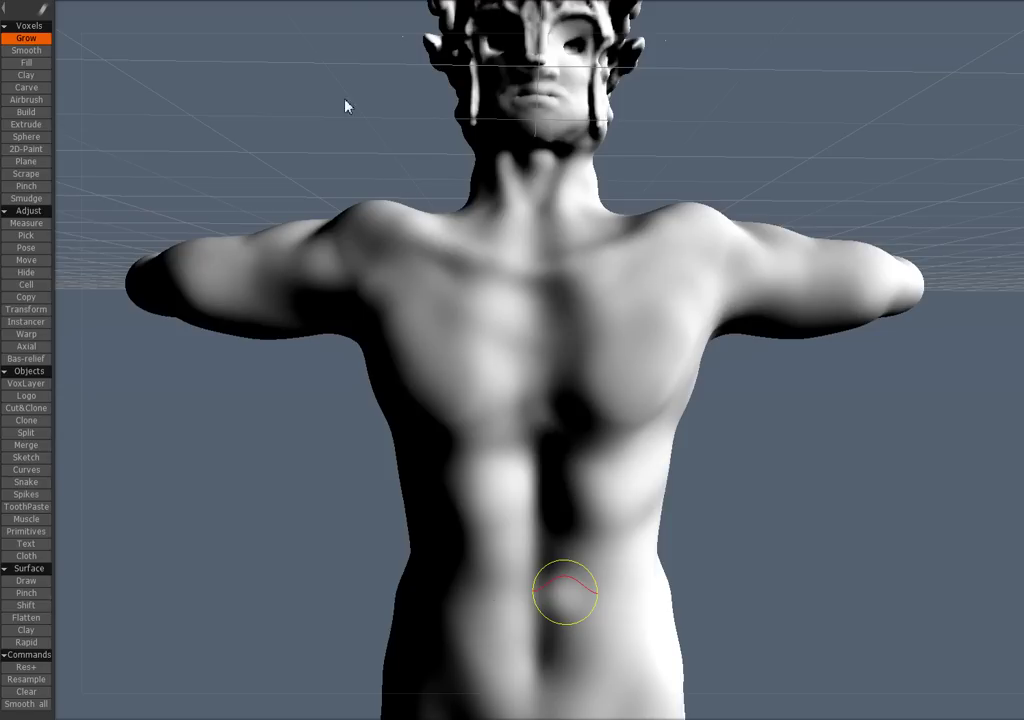
Step: Try out Grow brush strokes across the figure's upper chest, and undo them
{"action": "middle_click_drag", "start_coordinate": [320, 104], "coordinate": [320, 139]}
{"action": "mouse_move", "coordinate": [320, 139]}
{"action": "right_mouse_down"}
{"action": "mouse_move", "coordinate": [338, 188]}
{"action": "mouse_move", "coordinate": [318, 183]}
{"action": "right_mouse_up"}
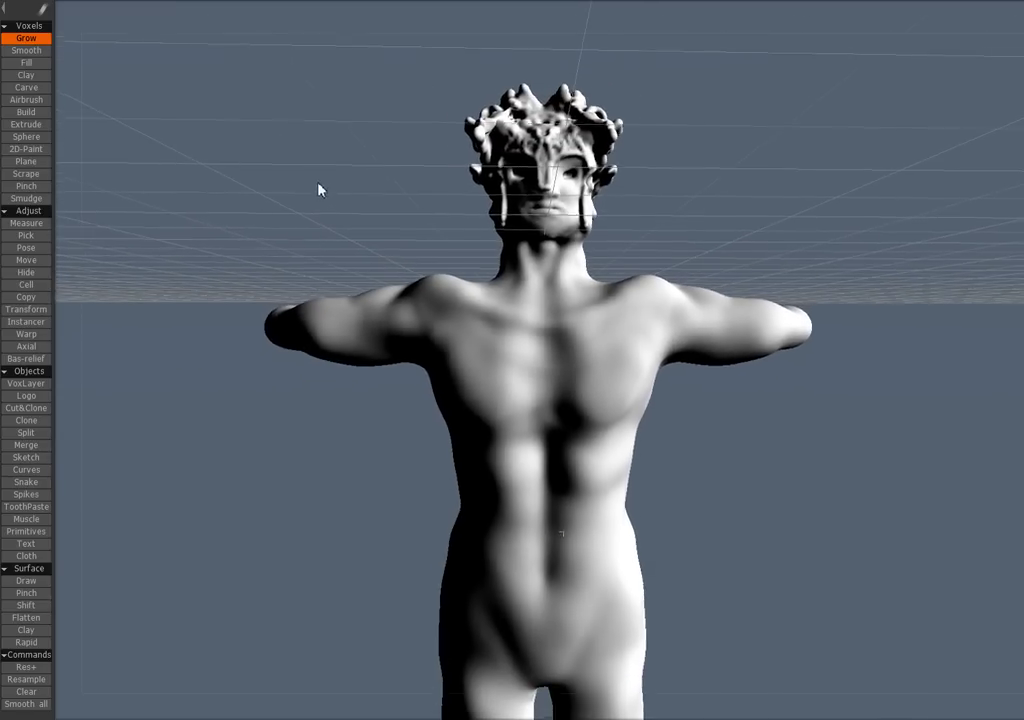
{"action": "scroll", "coordinate": [330, 188], "scroll_direction": "up", "scroll_amount": 5}
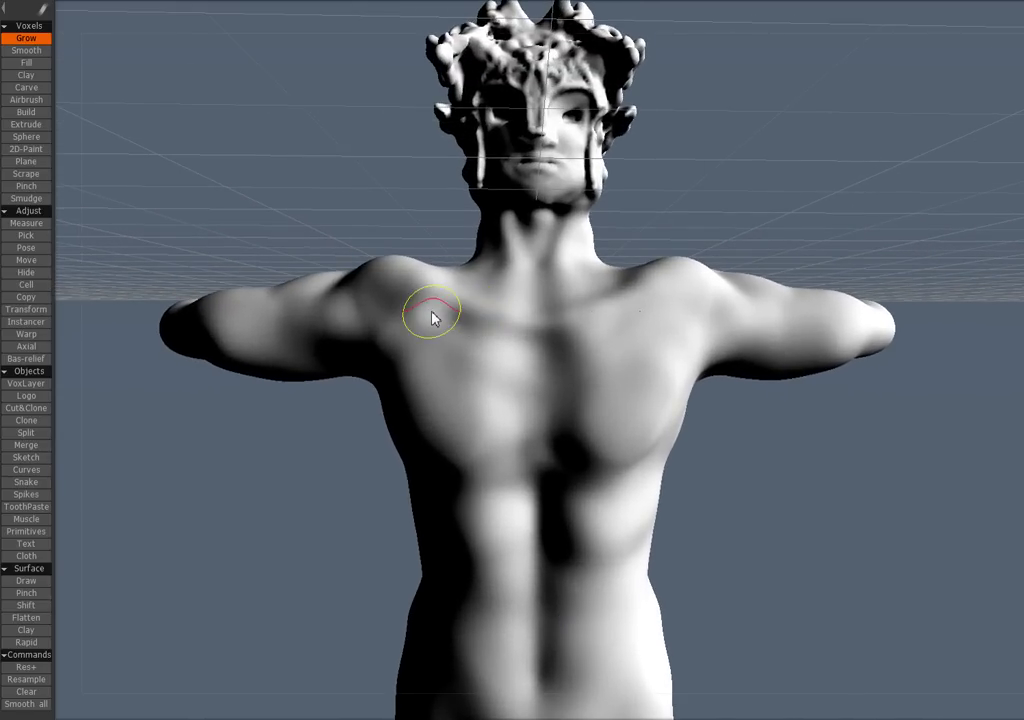
{"action": "mouse_move", "coordinate": [432, 318]}
{"action": "left_mouse_down"}
{"action": "mouse_move", "coordinate": [683, 314]}
{"action": "mouse_move", "coordinate": [654, 386]}
{"action": "mouse_move", "coordinate": [585, 366]}
{"action": "mouse_move", "coordinate": [800, 412]}
{"action": "left_mouse_up"}
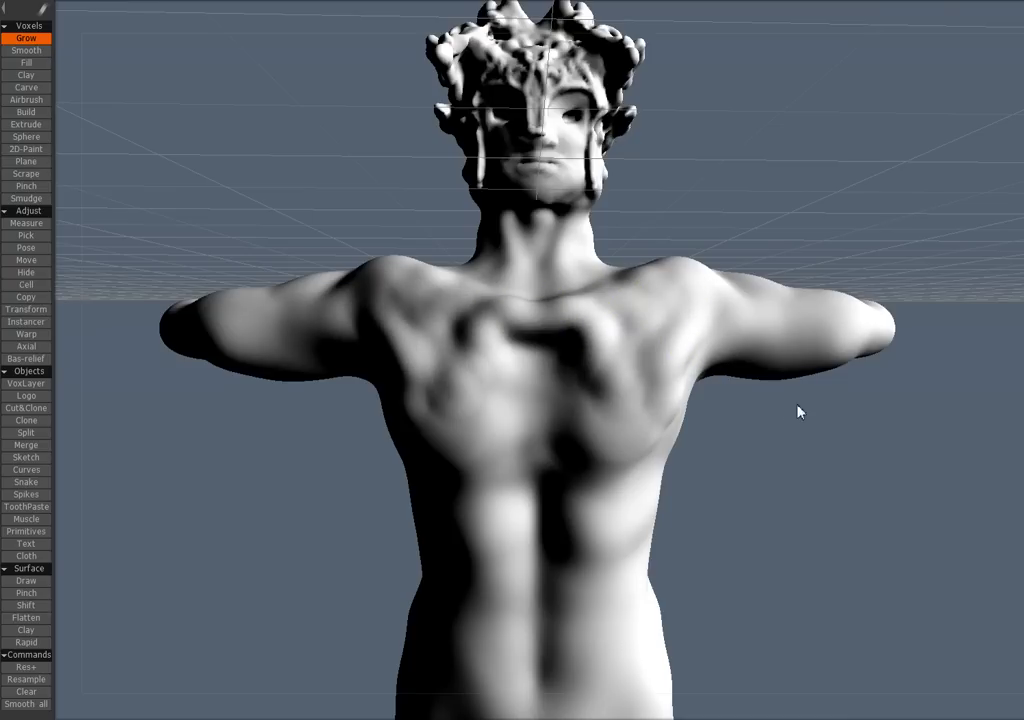
{"action": "key", "text": "ctrl+z"}
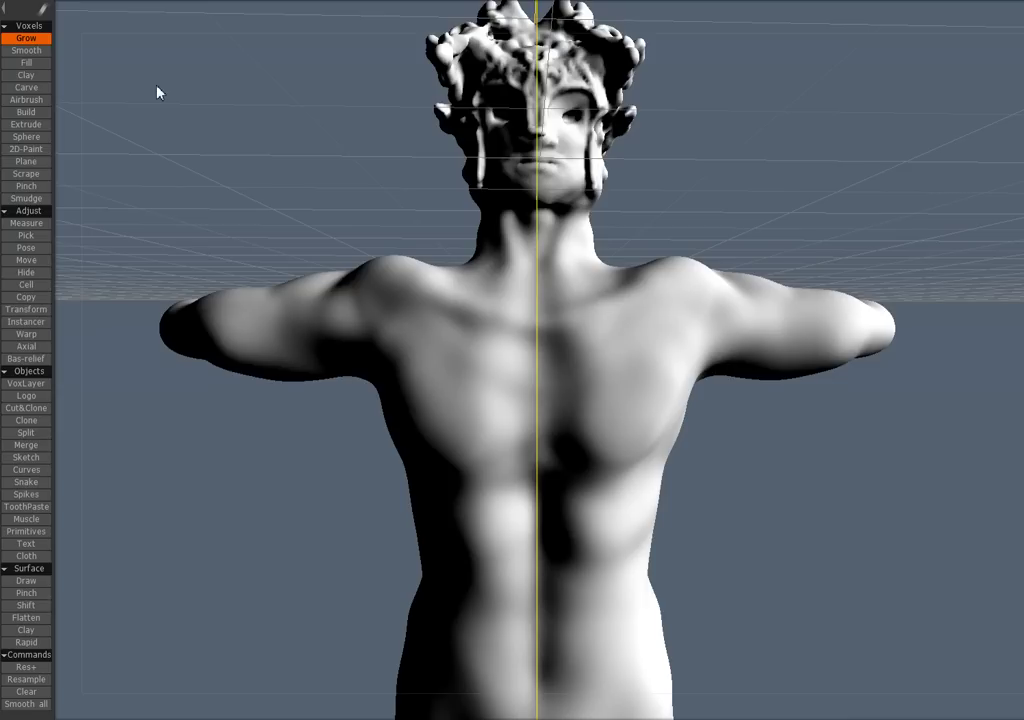
Step: Import test.obj for automatic retopology, continuing without saving the scene changes
{"action": "left_click", "coordinate": [18, 1]}
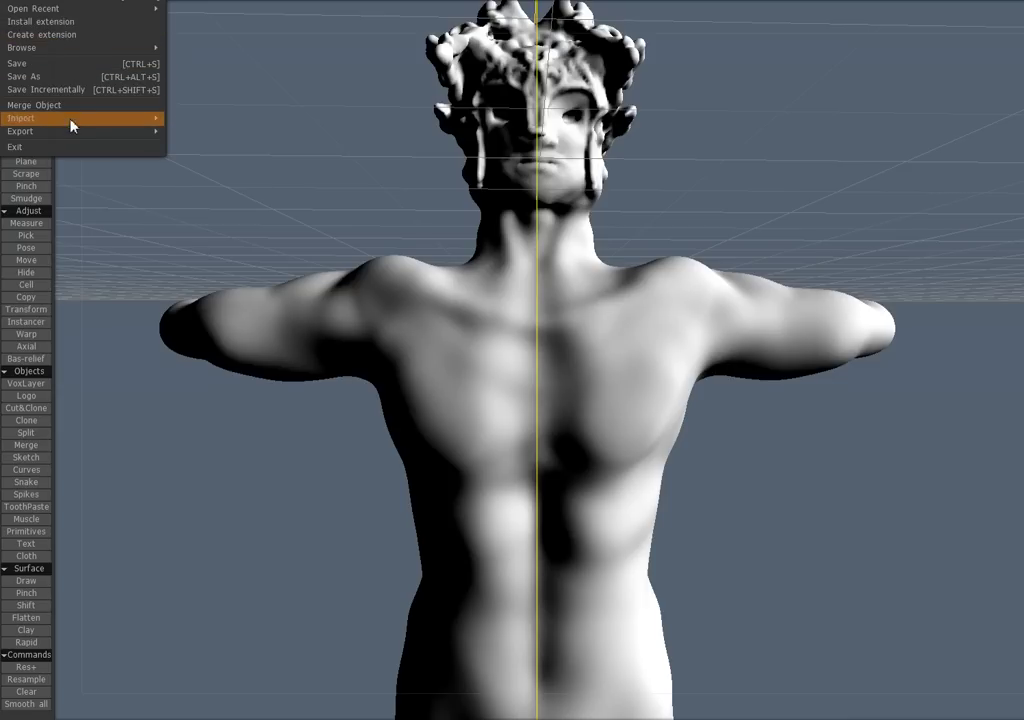
{"action": "mouse_move", "coordinate": [71, 118]}
{"action": "left_click", "coordinate": [226, 160]}
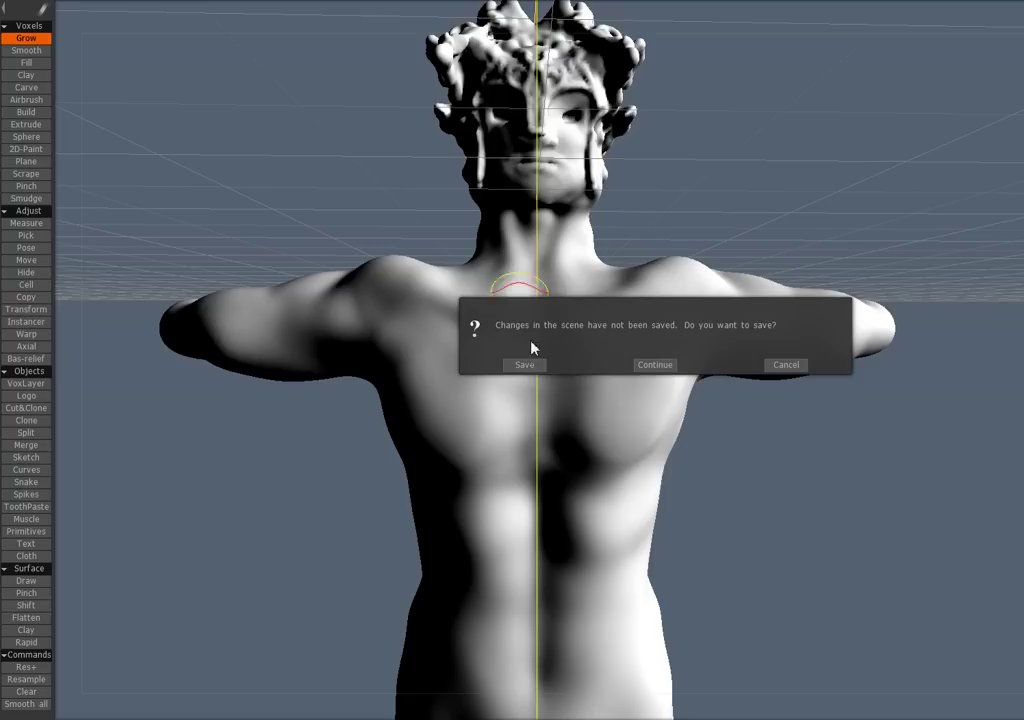
{"action": "left_click", "coordinate": [655, 366]}
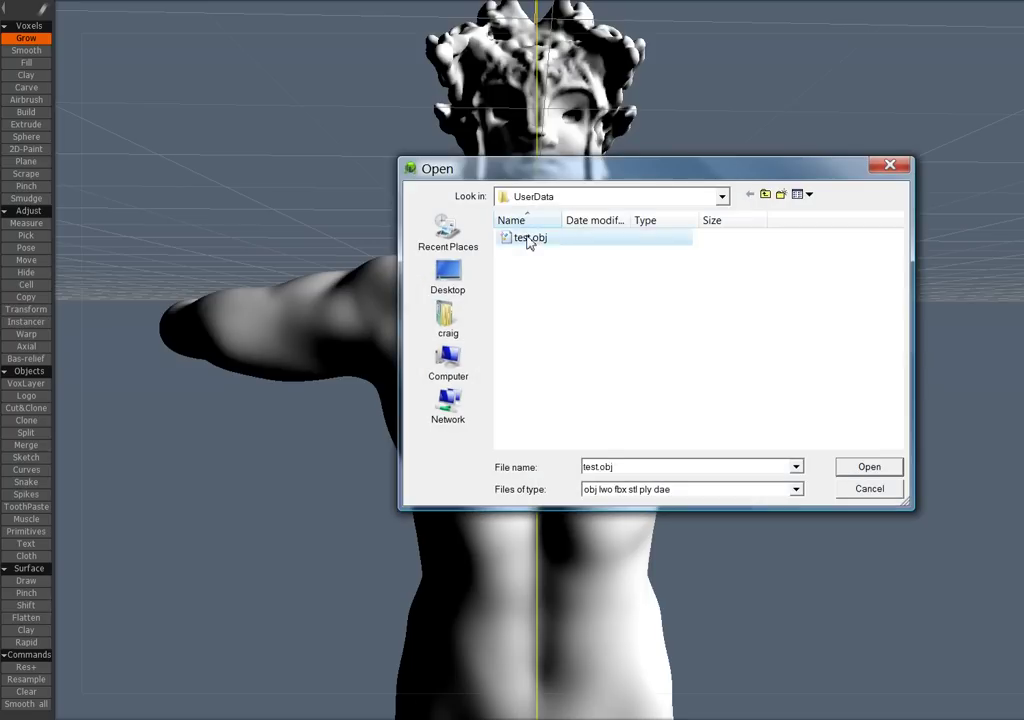
{"action": "double_click", "coordinate": [530, 238]}
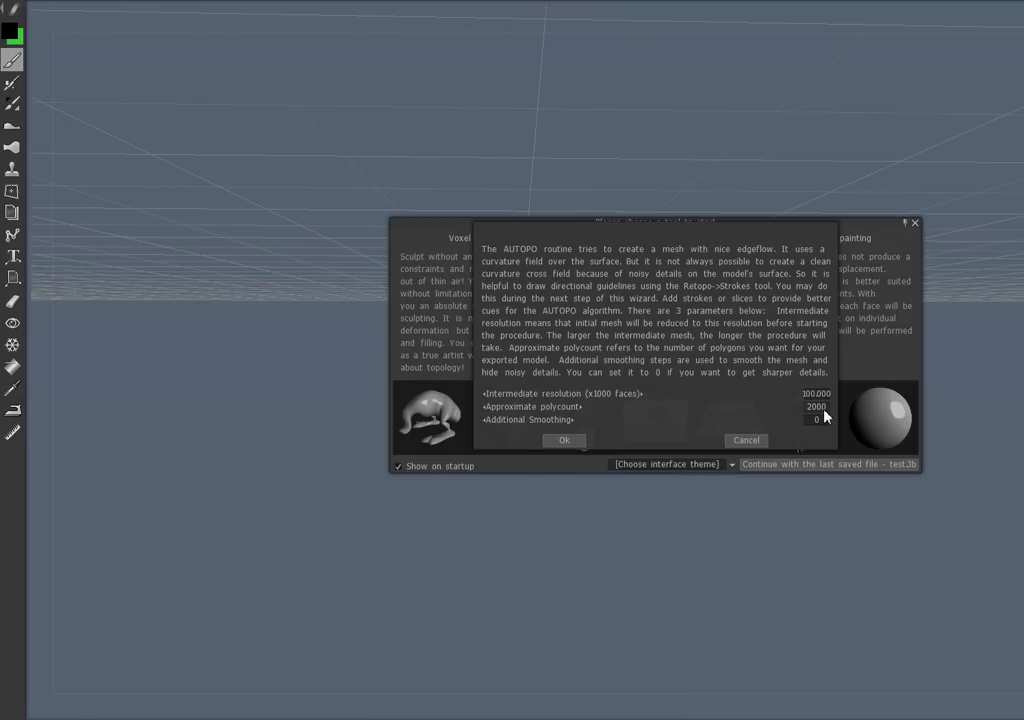
Step: Set the AUTOPO intermediate resolution to 180 and the approximate polycount to 3000, and accept the parameters
{"action": "left_click", "coordinate": [814, 394]}
{"action": "type", "text": "180"}
{"action": "key", "text": "Return"}
{"action": "left_click", "coordinate": [819, 410]}
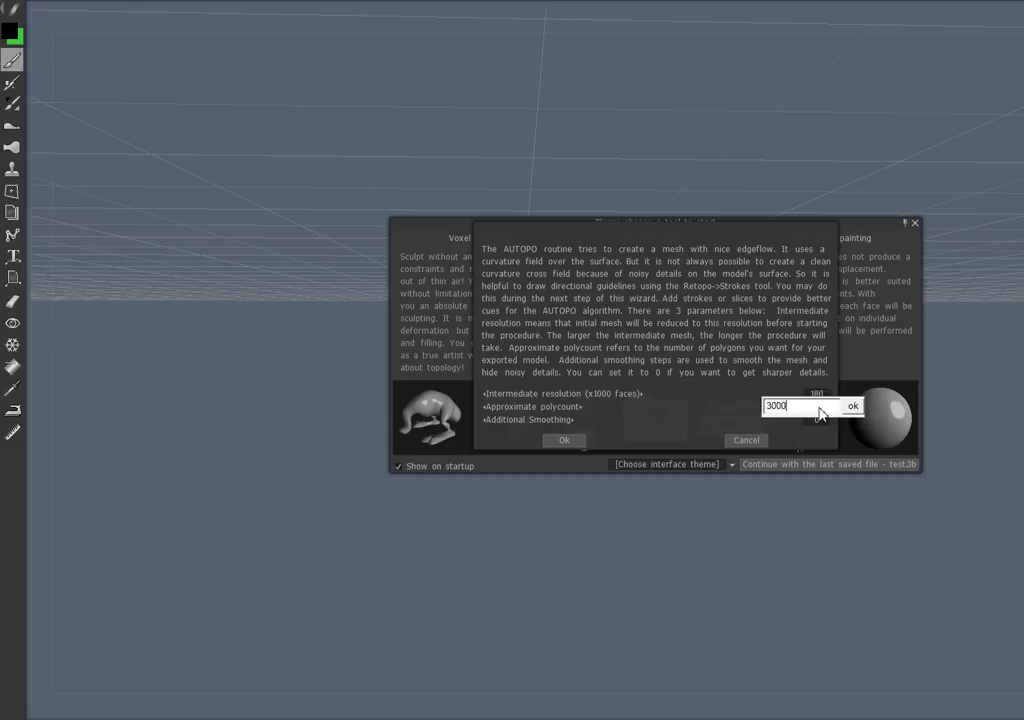
{"action": "key", "text": "Return"}
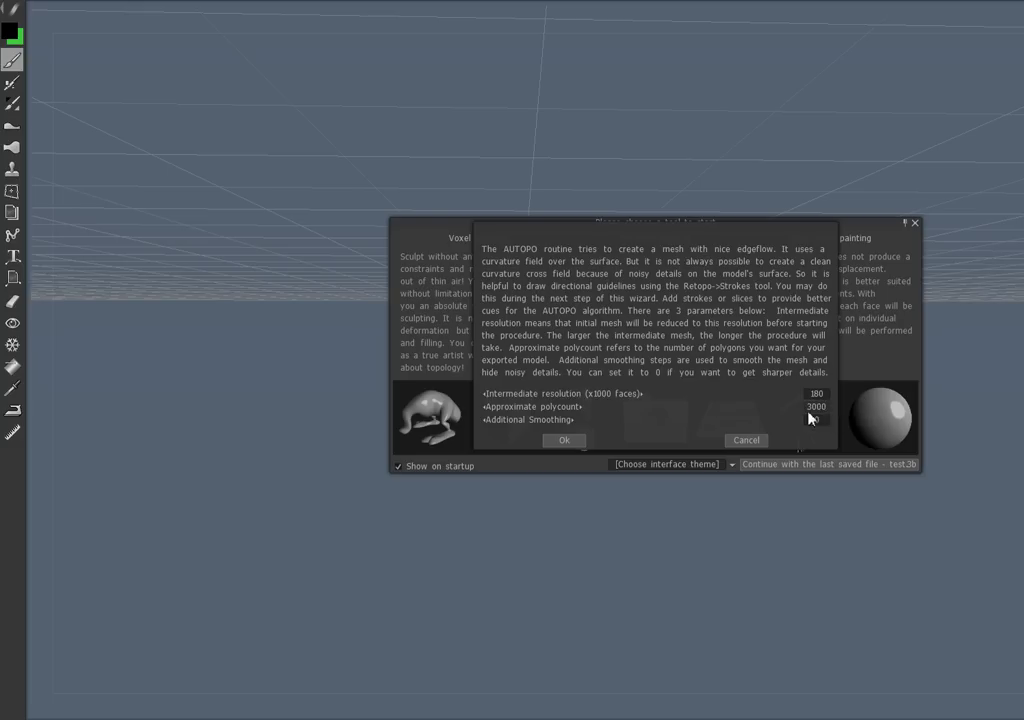
{"action": "left_click", "coordinate": [564, 440]}
{"action": "left_click", "coordinate": [822, 460]}
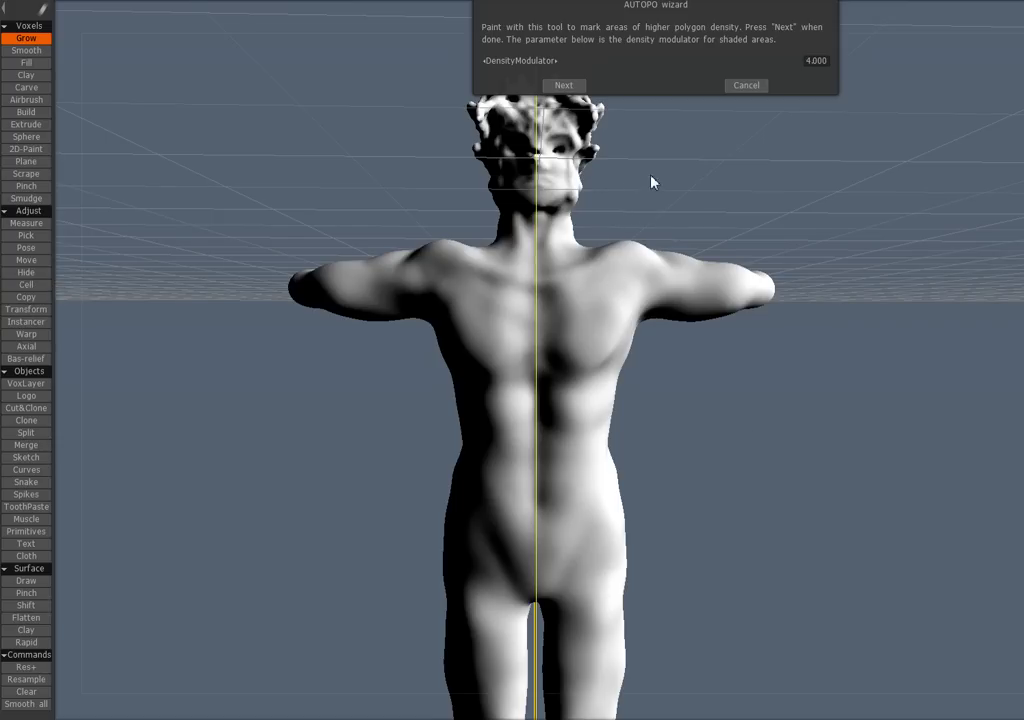
Step: Paint the face and the side of the head as an area of higher polygon density
{"action": "scroll", "coordinate": [660, 200], "scroll_direction": "down", "scroll_amount": 3}
{"action": "mouse_move", "coordinate": [497, 176]}
{"action": "left_mouse_down"}
{"action": "mouse_move", "coordinate": [520, 158]}
{"action": "mouse_move", "coordinate": [493, 151]}
{"action": "mouse_move", "coordinate": [507, 119]}
{"action": "mouse_move", "coordinate": [499, 188]}
{"action": "mouse_move", "coordinate": [574, 206]}
{"action": "mouse_move", "coordinate": [571, 219]}
{"action": "mouse_move", "coordinate": [592, 208]}
{"action": "mouse_move", "coordinate": [530, 178]}
{"action": "mouse_move", "coordinate": [530, 137]}
{"action": "mouse_move", "coordinate": [560, 138]}
{"action": "mouse_move", "coordinate": [567, 185]}
{"action": "mouse_move", "coordinate": [586, 183]}
{"action": "left_mouse_up"}
{"action": "middle_click_drag", "start_coordinate": [731, 181], "coordinate": [748, 246]}
{"action": "mouse_move", "coordinate": [748, 246]}
{"action": "left_mouse_down"}
{"action": "mouse_move", "coordinate": [656, 324]}
{"action": "mouse_move", "coordinate": [560, 320]}
{"action": "left_mouse_up"}
{"action": "mouse_move", "coordinate": [588, 256]}
{"action": "left_mouse_down", "text": "shift"}
{"action": "mouse_move", "coordinate": [576, 213]}
{"action": "mouse_move", "coordinate": [617, 237]}
{"action": "left_mouse_up", "text": "shift"}
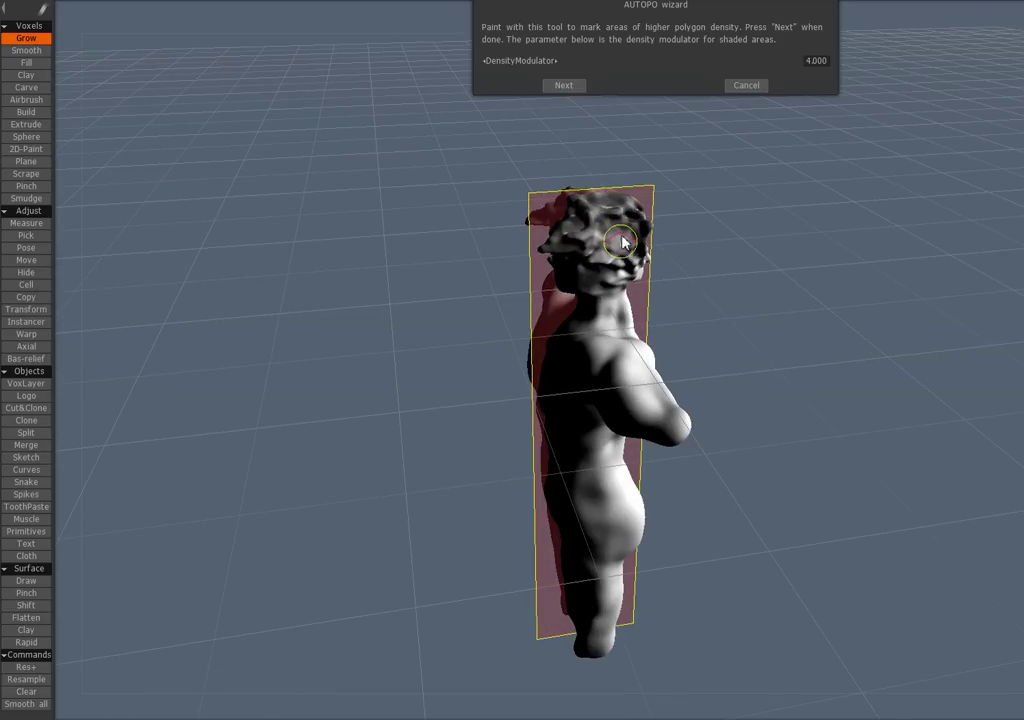
{"action": "right_click_drag", "start_coordinate": [621, 237], "coordinate": [654, 240]}
{"action": "mouse_move", "coordinate": [616, 234]}
{"action": "left_mouse_down"}
{"action": "mouse_move", "coordinate": [636, 224]}
{"action": "mouse_move", "coordinate": [594, 212]}
{"action": "mouse_move", "coordinate": [556, 226]}
{"action": "mouse_move", "coordinate": [632, 232]}
{"action": "left_mouse_up"}
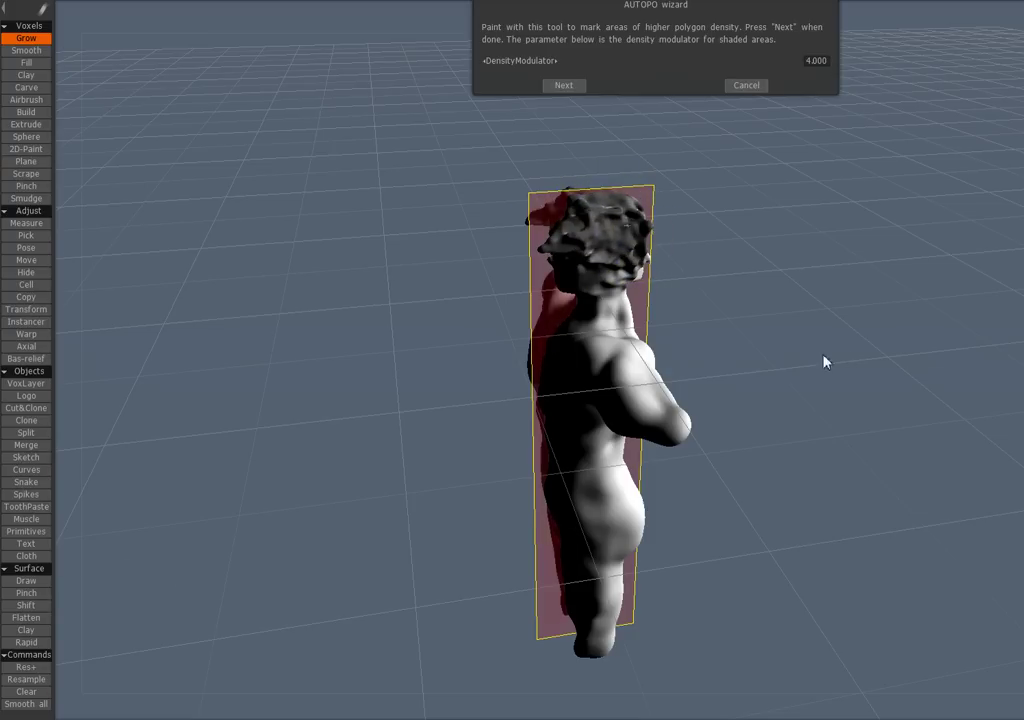
Step: Extend the higher-density paint over the back of the head and the remaining hair
{"action": "mouse_move", "coordinate": [823, 354]}
{"action": "right_mouse_down"}
{"action": "mouse_move", "coordinate": [788, 333]}
{"action": "mouse_move", "coordinate": [815, 358]}
{"action": "right_mouse_up"}
{"action": "left_click_drag", "start_coordinate": [815, 358], "coordinate": [618, 276]}
{"action": "mouse_move", "coordinate": [634, 262]}
{"action": "left_mouse_down"}
{"action": "mouse_move", "coordinate": [618, 261]}
{"action": "mouse_move", "coordinate": [671, 210]}
{"action": "left_mouse_up"}
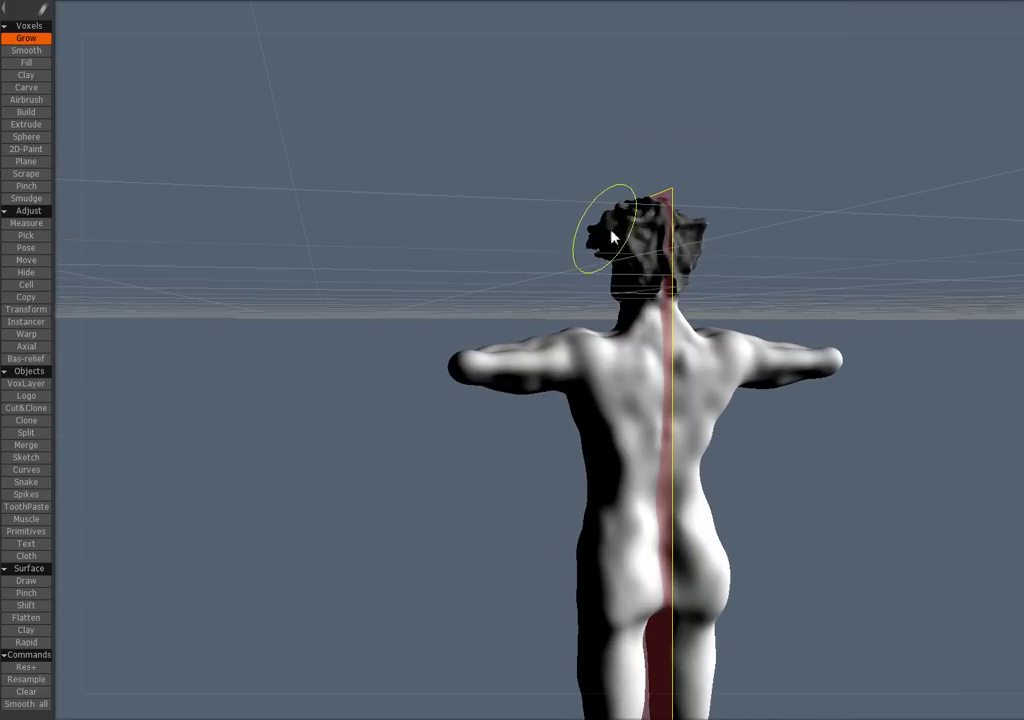
{"action": "left_click_drag", "start_coordinate": [612, 231], "coordinate": [887, 224]}
{"action": "left_click_drag", "start_coordinate": [672, 250], "coordinate": [760, 217]}
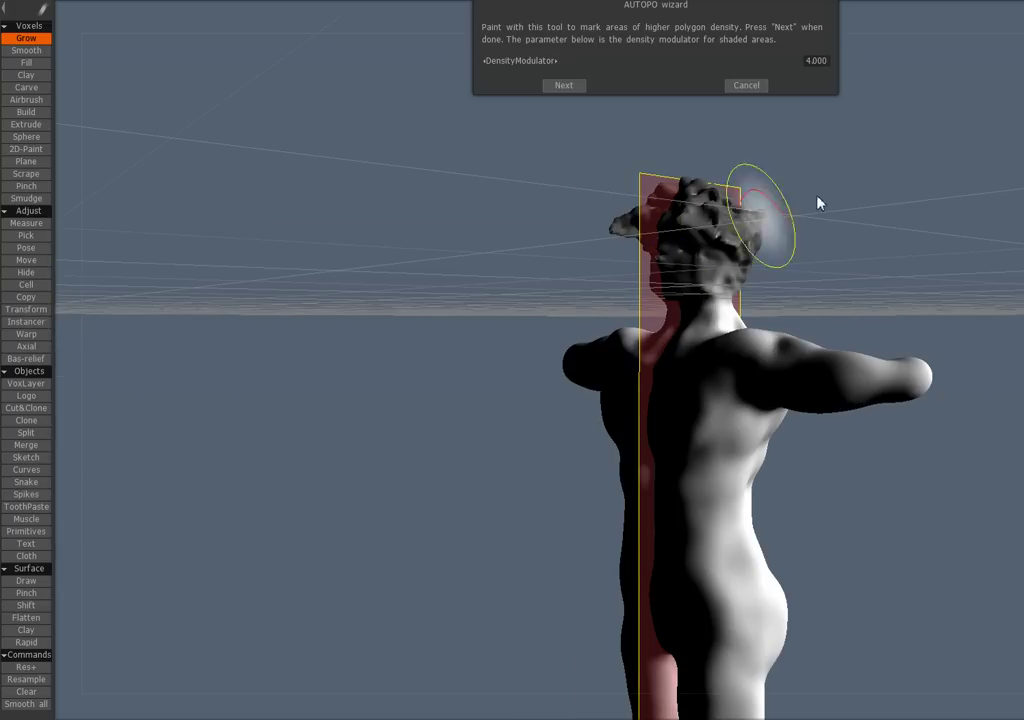
Step: Examine the density-painted figure from several angles, from the head down to the legs
{"action": "mouse_move", "coordinate": [862, 196]}
{"action": "left_mouse_down"}
{"action": "mouse_move", "coordinate": [880, 196]}
{"action": "mouse_move", "coordinate": [923, 379]}
{"action": "left_mouse_up"}
{"action": "right_click_drag", "start_coordinate": [923, 379], "coordinate": [1012, 600]}
{"action": "mouse_move", "coordinate": [1012, 600]}
{"action": "left_mouse_down"}
{"action": "mouse_move", "coordinate": [950, 712]}
{"action": "mouse_move", "coordinate": [875, 610]}
{"action": "mouse_move", "coordinate": [840, 520]}
{"action": "left_mouse_up"}
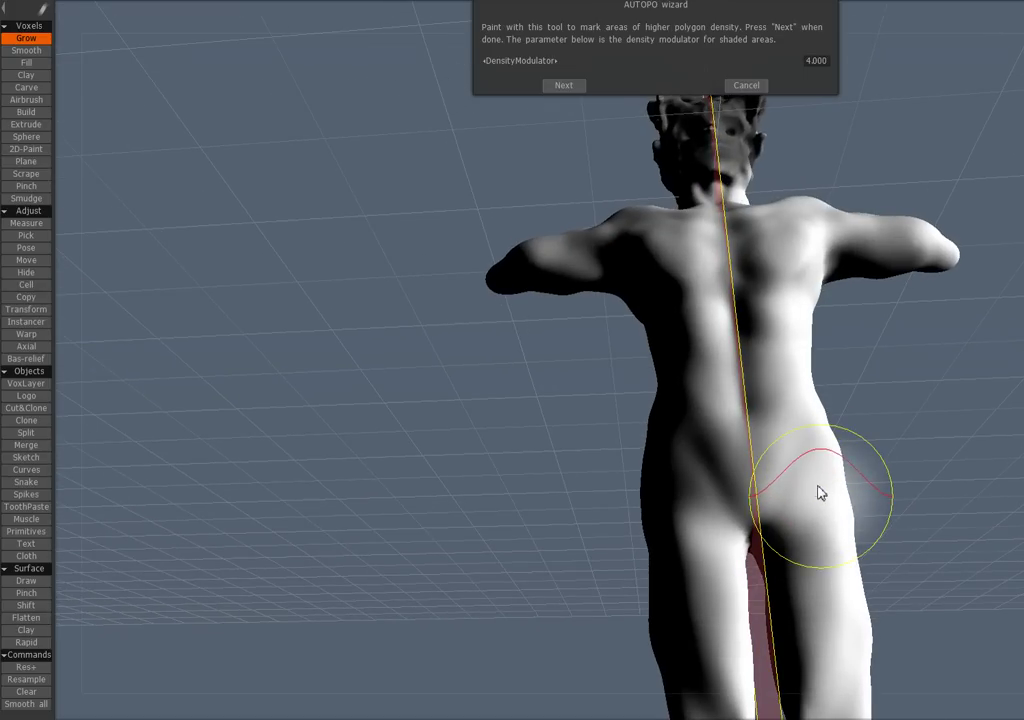
{"action": "mouse_move", "coordinate": [762, 545]}
{"action": "left_mouse_down"}
{"action": "mouse_move", "coordinate": [777, 512]}
{"action": "mouse_move", "coordinate": [775, 549]}
{"action": "mouse_move", "coordinate": [780, 525]}
{"action": "left_mouse_up"}
{"action": "right_click_drag", "start_coordinate": [905, 402], "coordinate": [866, 491]}
{"action": "mouse_move", "coordinate": [866, 491]}
{"action": "left_mouse_down"}
{"action": "mouse_move", "coordinate": [738, 326]}
{"action": "mouse_move", "coordinate": [759, 379]}
{"action": "mouse_move", "coordinate": [735, 393]}
{"action": "left_mouse_up"}
{"action": "mouse_move", "coordinate": [782, 420]}
{"action": "right_mouse_down"}
{"action": "mouse_move", "coordinate": [681, 455]}
{"action": "mouse_move", "coordinate": [846, 488]}
{"action": "right_mouse_up"}
{"action": "left_click_drag", "start_coordinate": [845, 489], "coordinate": [880, 470]}
{"action": "left_click_drag", "start_coordinate": [1022, 585], "coordinate": [1022, 604]}
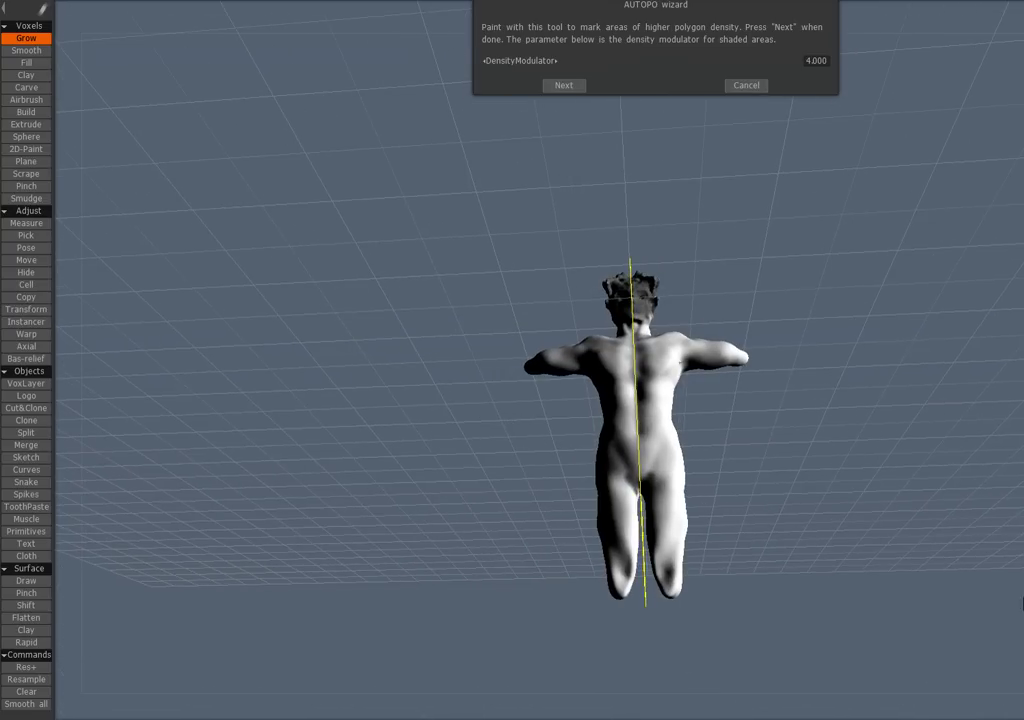
{"action": "left_click_drag", "start_coordinate": [872, 476], "coordinate": [884, 402]}
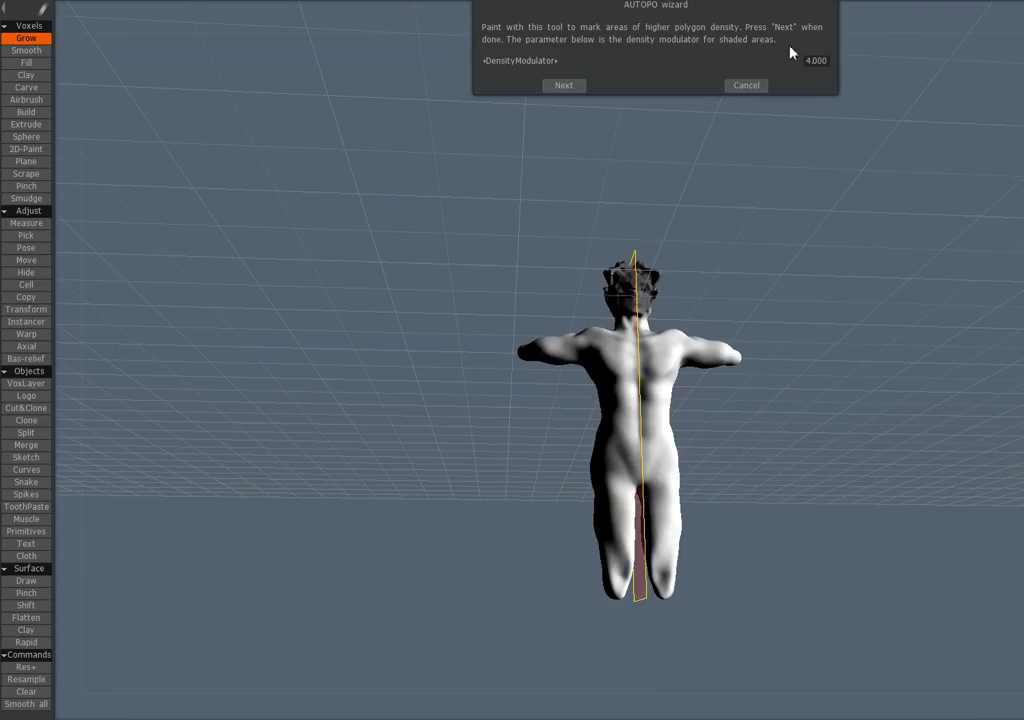
Step: Set the density modulator to 2 and advance the AUTOPO wizard to the guide-stroke stage
{"action": "left_click", "coordinate": [814, 62]}
{"action": "type", "text": "2"}
{"action": "key", "text": "Return"}
{"action": "right_click_drag", "start_coordinate": [757, 552], "coordinate": [760, 565]}
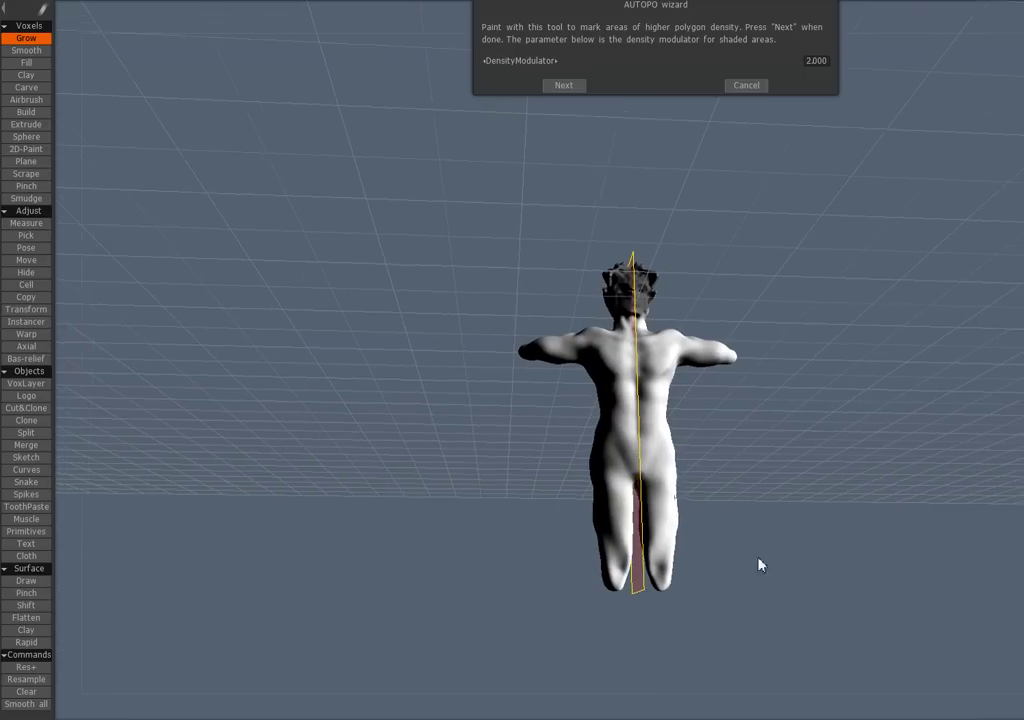
{"action": "left_click_drag", "start_coordinate": [758, 565], "coordinate": [768, 532]}
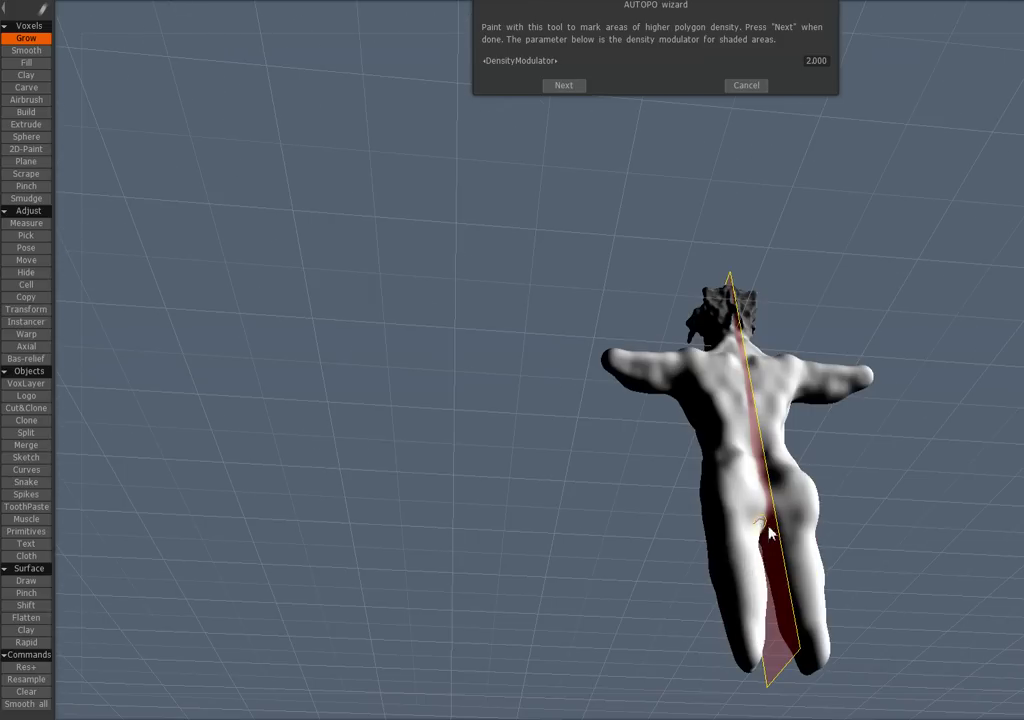
{"action": "middle_click_drag", "start_coordinate": [857, 455], "coordinate": [888, 540]}
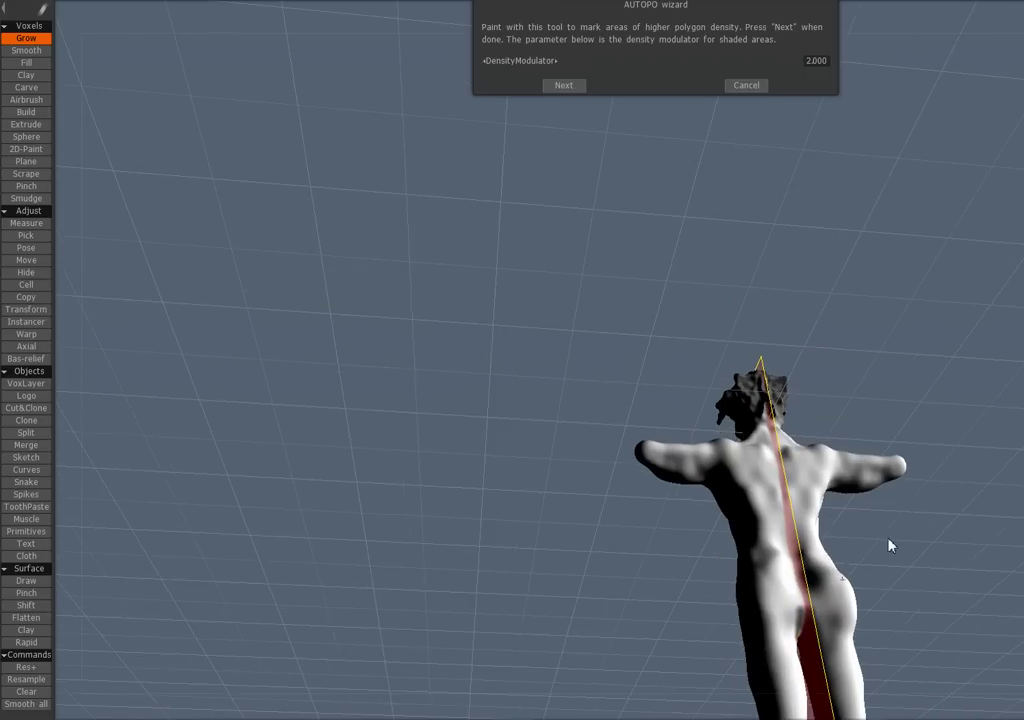
{"action": "left_click_drag", "start_coordinate": [890, 545], "coordinate": [912, 602]}
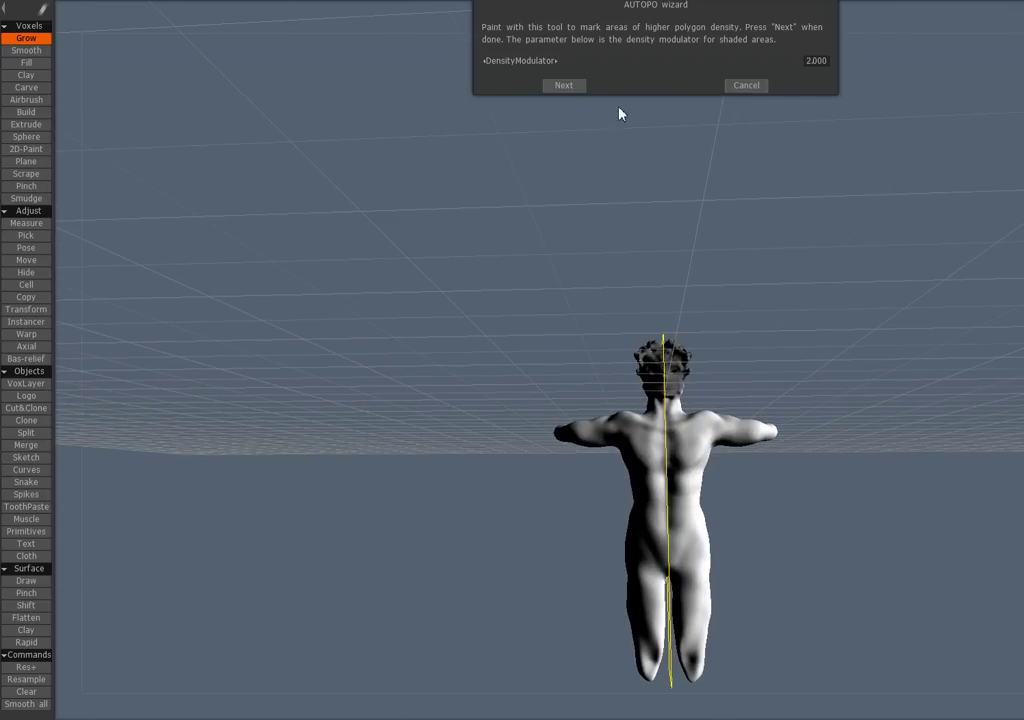
{"action": "left_click", "coordinate": [559, 88]}
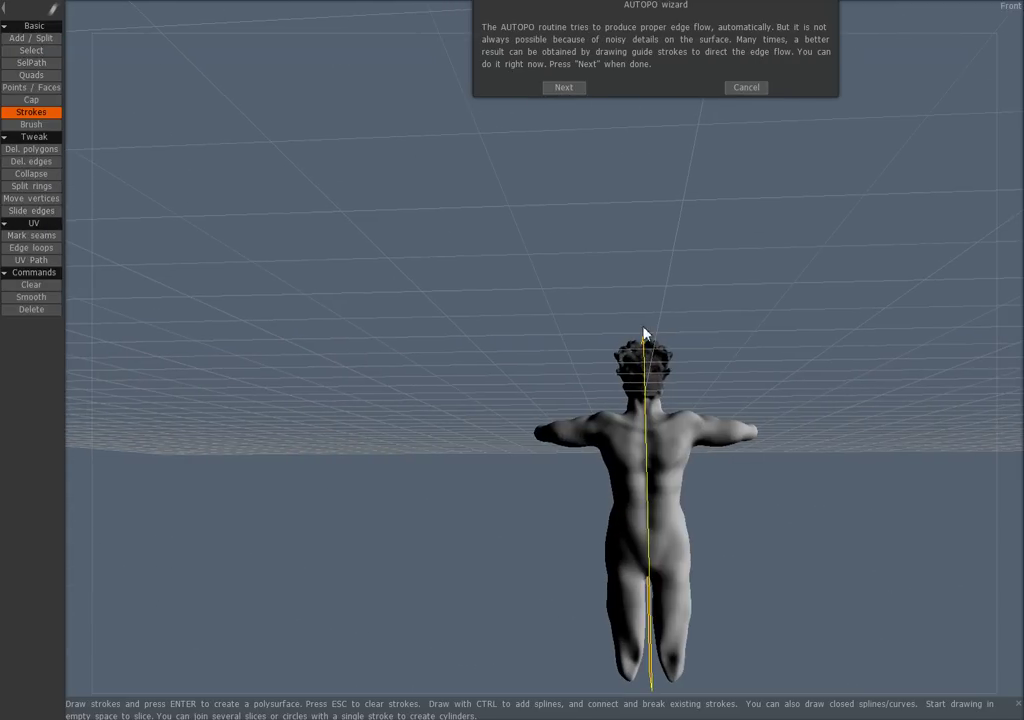
Step: Draw horizontal slice guides across the torso from the chest to the hips, and undo the lowest one
{"action": "right_click_drag", "start_coordinate": [732, 368], "coordinate": [850, 434]}
{"action": "mouse_move", "coordinate": [775, 517]}
{"action": "left_mouse_down"}
{"action": "mouse_move", "coordinate": [632, 518]}
{"action": "mouse_move", "coordinate": [788, 552]}
{"action": "left_mouse_up"}
{"action": "left_click_drag", "start_coordinate": [606, 590], "coordinate": [788, 591]}
{"action": "left_click_drag", "start_coordinate": [594, 638], "coordinate": [812, 630]}
{"action": "left_click_drag", "start_coordinate": [566, 695], "coordinate": [890, 683]}
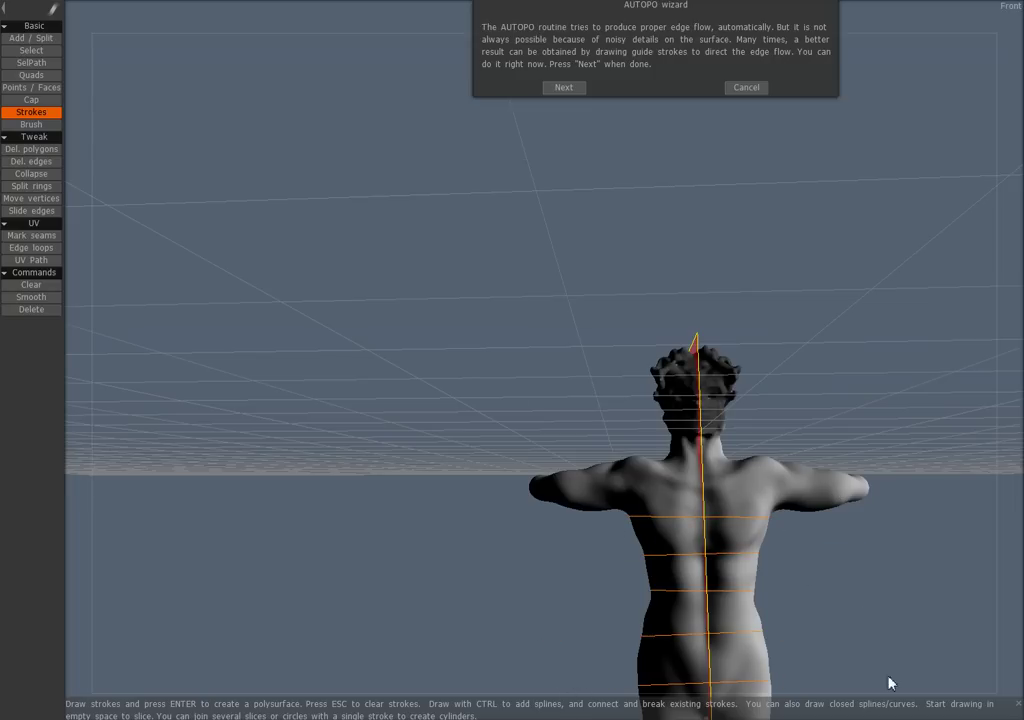
{"action": "middle_click_drag", "start_coordinate": [878, 646], "coordinate": [808, 446]}
{"action": "key", "text": "ctrl+z"}
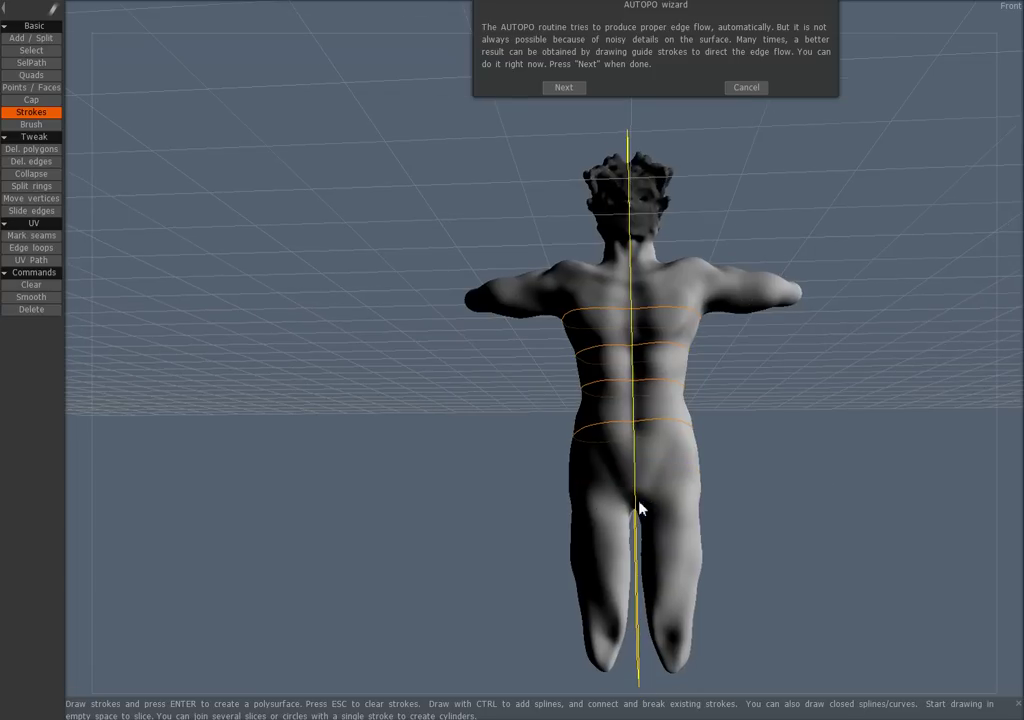
Step: Draw a guide stroke along one leg up to the groin, and slice across the upper and lower legs
{"action": "left_click_drag", "start_coordinate": [637, 497], "coordinate": [658, 497]}
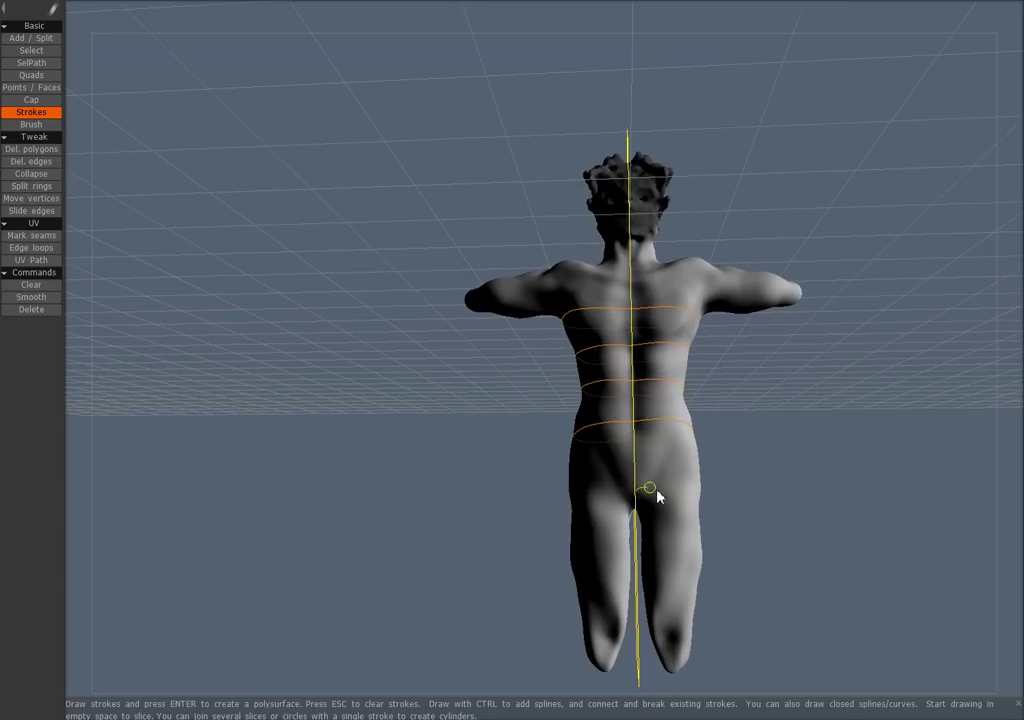
{"action": "mouse_move", "coordinate": [681, 688]}
{"action": "left_mouse_down"}
{"action": "mouse_move", "coordinate": [681, 542]}
{"action": "mouse_move", "coordinate": [640, 471]}
{"action": "left_mouse_up"}
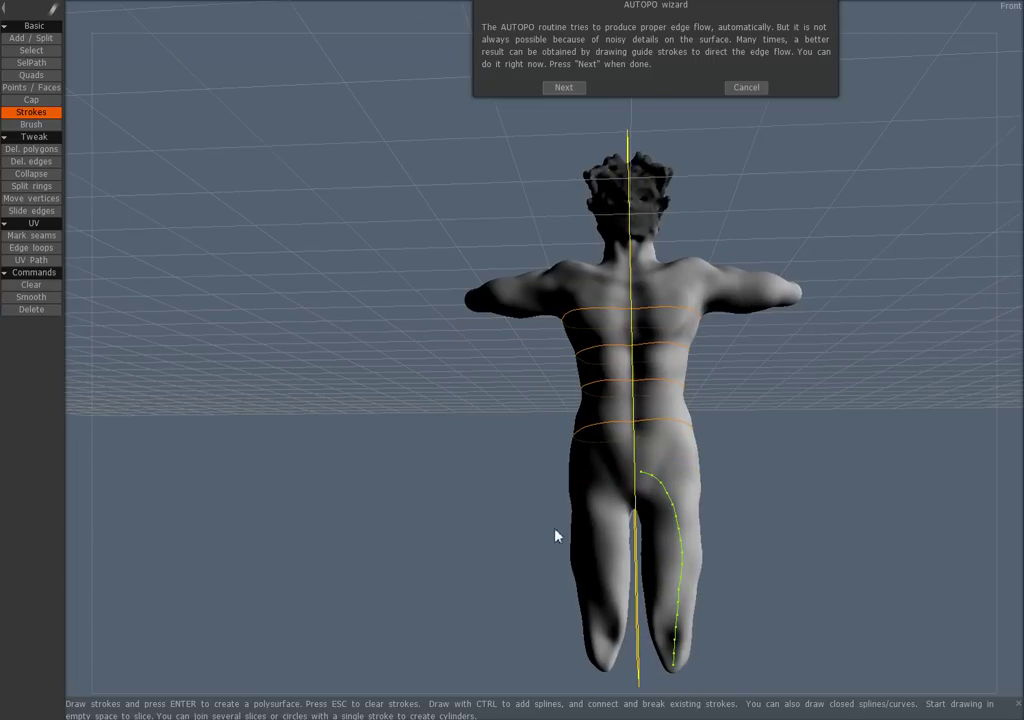
{"action": "left_click_drag", "start_coordinate": [547, 509], "coordinate": [740, 512]}
{"action": "left_click_drag", "start_coordinate": [521, 590], "coordinate": [730, 588]}
Step: Draw a guide stroke from the arm's end through the chest to the hip, and add slices around the arm, shoulder and neck
{"action": "left_click_drag", "start_coordinate": [795, 290], "coordinate": [673, 293]}
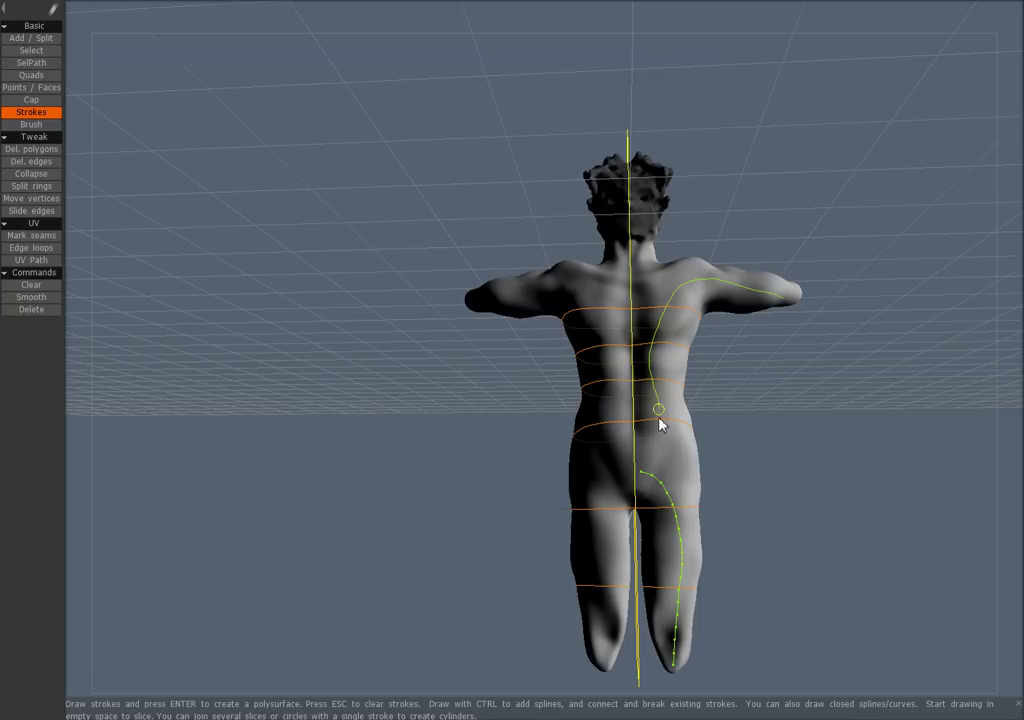
{"action": "left_click_drag", "start_coordinate": [660, 424], "coordinate": [650, 450]}
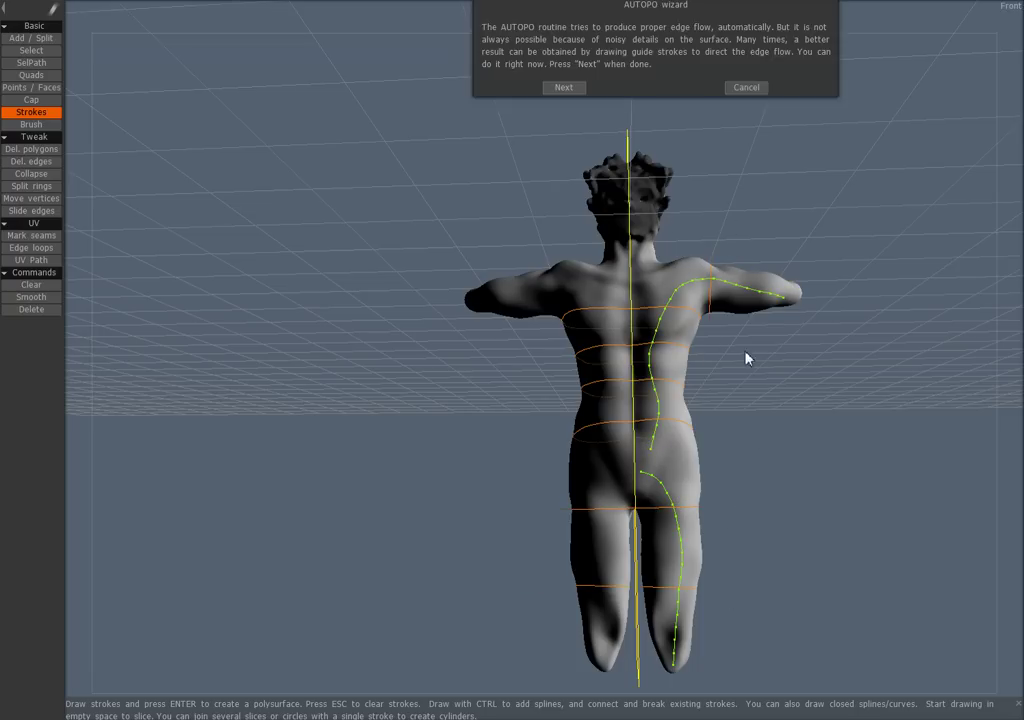
{"action": "mouse_move", "coordinate": [712, 326]}
{"action": "left_mouse_down"}
{"action": "mouse_move", "coordinate": [667, 240]}
{"action": "mouse_move", "coordinate": [597, 256]}
{"action": "left_mouse_up"}
{"action": "left_click_drag", "start_coordinate": [602, 244], "coordinate": [666, 242]}
{"action": "right_click_drag", "start_coordinate": [698, 197], "coordinate": [748, 214]}
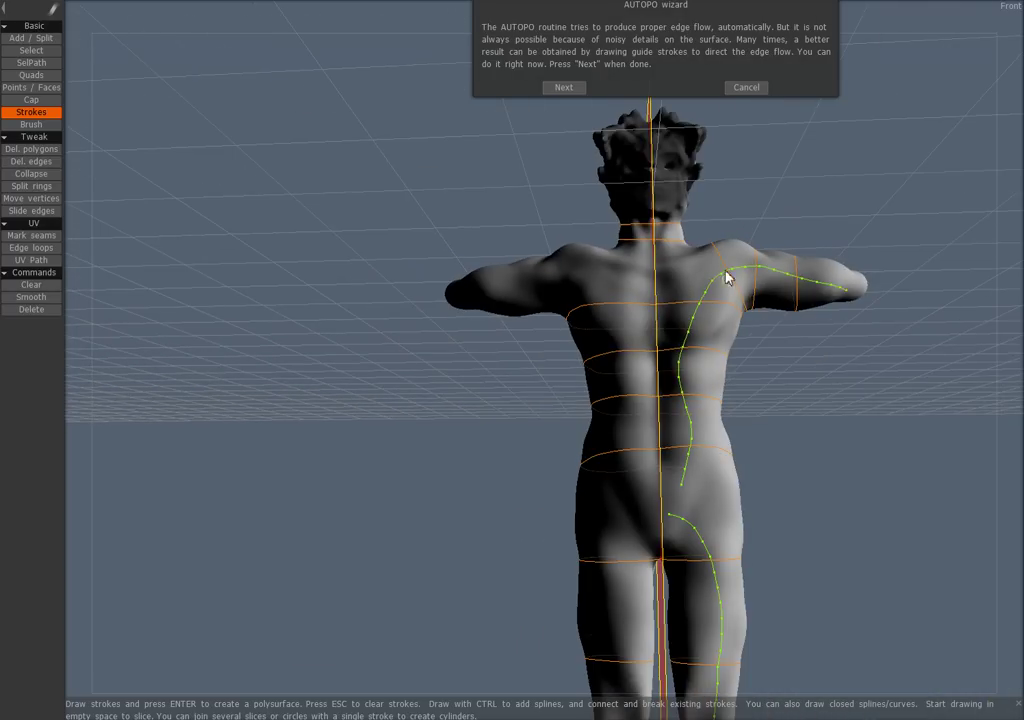
{"action": "left_click_drag", "start_coordinate": [786, 195], "coordinate": [728, 308]}
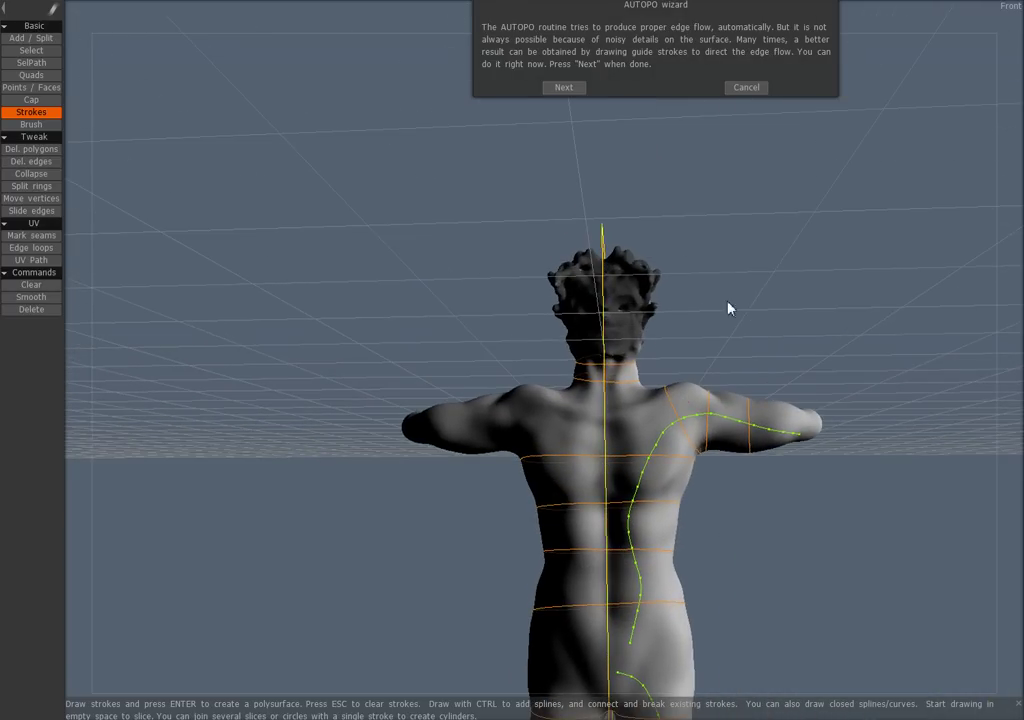
Step: Draw guide strokes around the eye, nose, mouth and outer face on one side, and run AUTOPO to generate the mesh
{"action": "scroll", "coordinate": [690, 310], "scroll_direction": "down", "scroll_amount": 2}
{"action": "scroll", "coordinate": [786, 299], "scroll_direction": "up", "scroll_amount": 5}
{"action": "scroll", "coordinate": [737, 336], "scroll_direction": "down", "scroll_amount": 3}
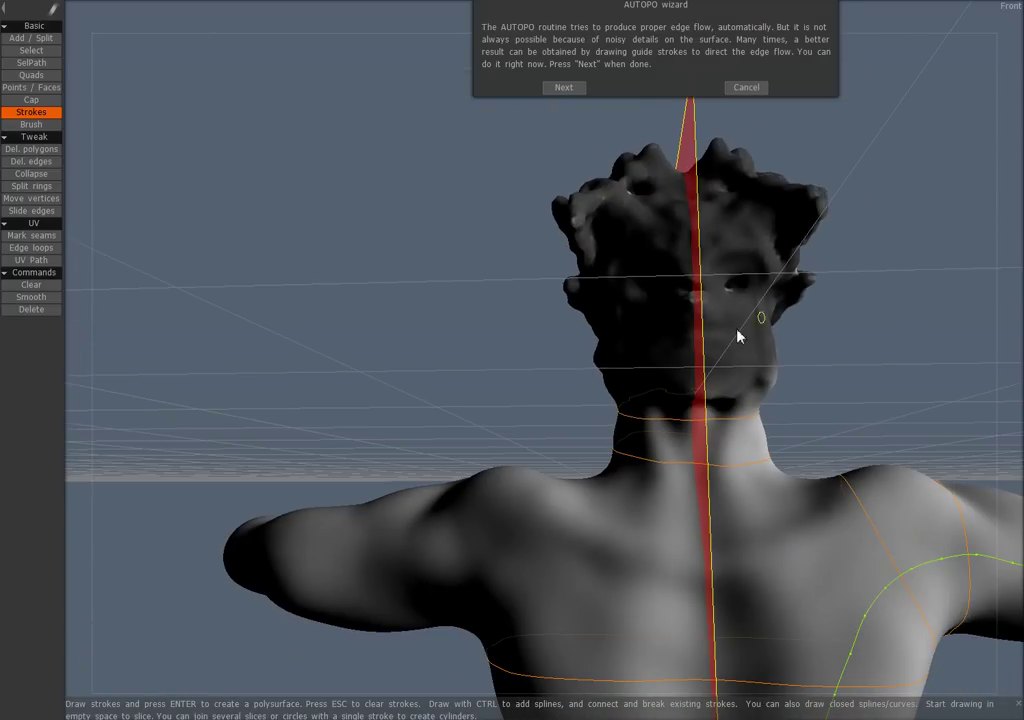
{"action": "mouse_move", "coordinate": [702, 343]}
{"action": "left_mouse_down"}
{"action": "mouse_move", "coordinate": [736, 355]}
{"action": "mouse_move", "coordinate": [702, 373]}
{"action": "mouse_move", "coordinate": [730, 318]}
{"action": "mouse_move", "coordinate": [709, 279]}
{"action": "mouse_move", "coordinate": [738, 288]}
{"action": "mouse_move", "coordinate": [720, 272]}
{"action": "mouse_move", "coordinate": [761, 252]}
{"action": "mouse_move", "coordinate": [769, 286]}
{"action": "mouse_move", "coordinate": [735, 271]}
{"action": "mouse_move", "coordinate": [746, 300]}
{"action": "mouse_move", "coordinate": [729, 283]}
{"action": "mouse_move", "coordinate": [741, 277]}
{"action": "mouse_move", "coordinate": [738, 306]}
{"action": "mouse_move", "coordinate": [758, 291]}
{"action": "mouse_move", "coordinate": [715, 267]}
{"action": "mouse_move", "coordinate": [757, 263]}
{"action": "mouse_move", "coordinate": [768, 293]}
{"action": "mouse_move", "coordinate": [760, 378]}
{"action": "mouse_move", "coordinate": [740, 400]}
{"action": "mouse_move", "coordinate": [708, 404]}
{"action": "left_mouse_up"}
{"action": "key", "text": "ctrl+z"}
{"action": "key", "text": "ctrl+z"}
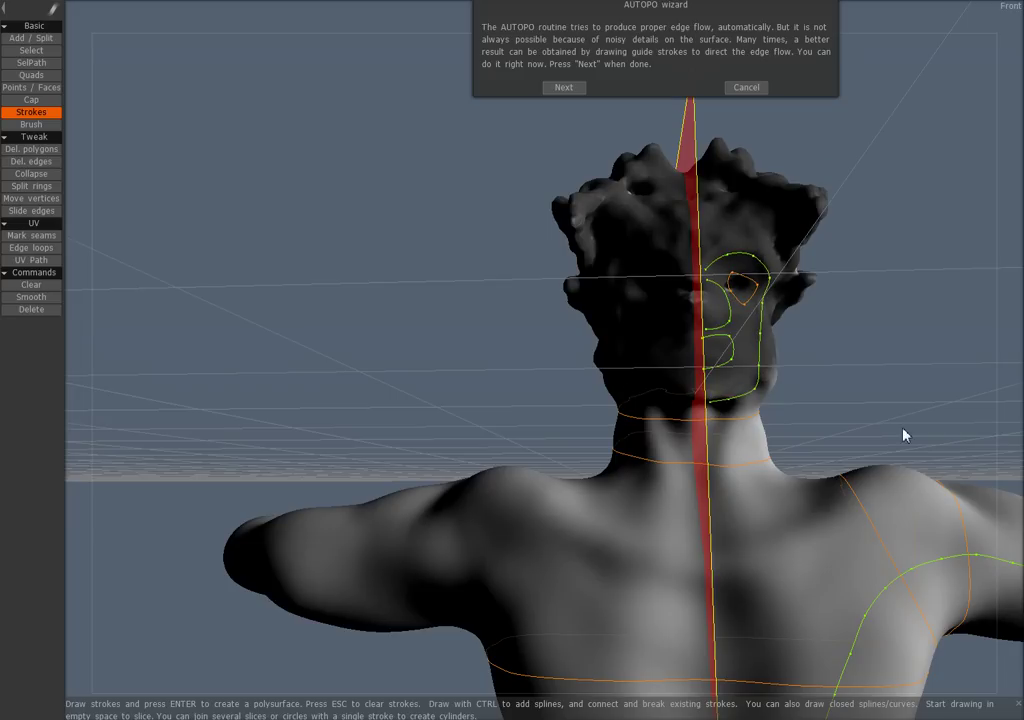
{"action": "mouse_move", "coordinate": [902, 428]}
{"action": "right_mouse_down"}
{"action": "mouse_move", "coordinate": [874, 439]}
{"action": "mouse_move", "coordinate": [854, 394]}
{"action": "right_mouse_up"}
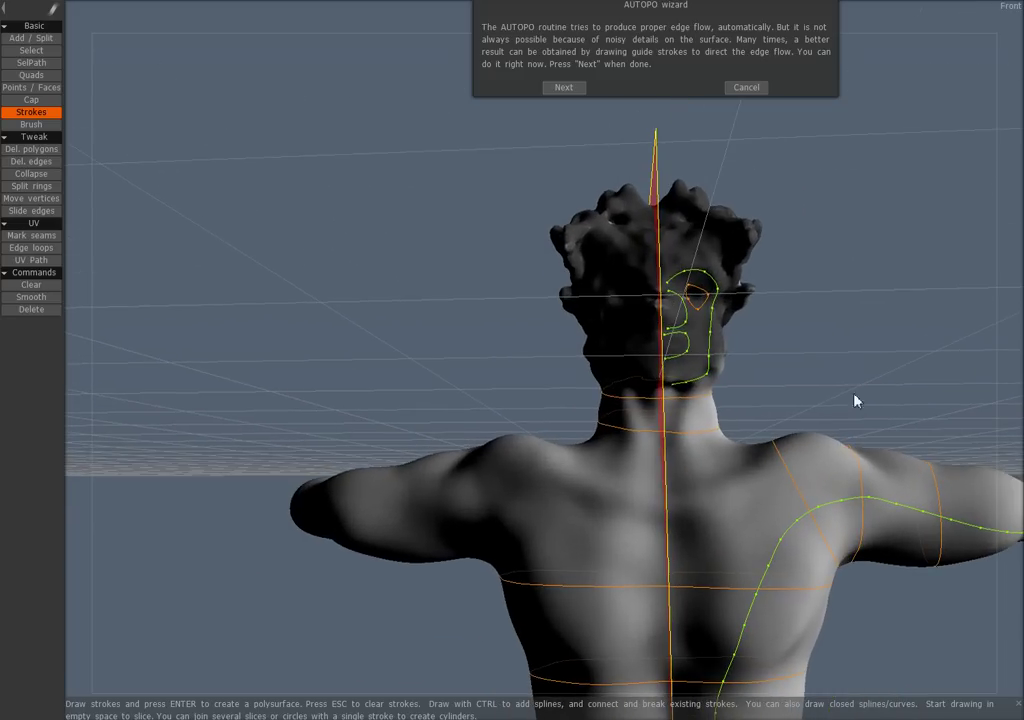
{"action": "left_click", "coordinate": [569, 89]}
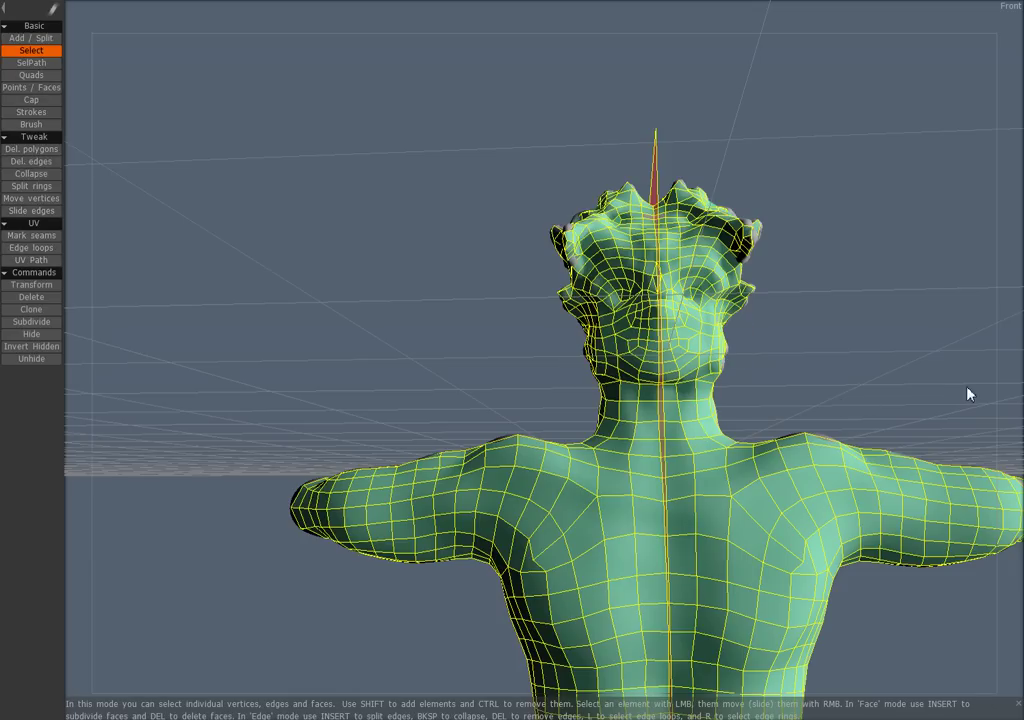
Step: Examine the generated mesh's edge flow across the head, arms, torso and legs, and switch to the Points / Faces tool
{"action": "middle_click_drag", "start_coordinate": [928, 385], "coordinate": [821, 222]}
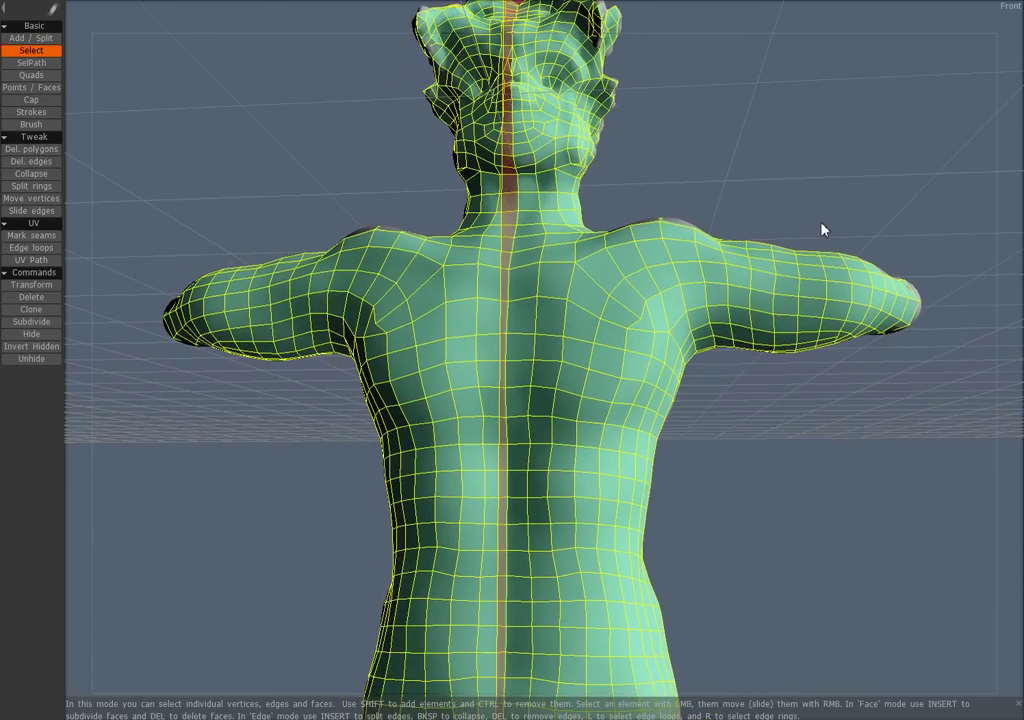
{"action": "right_click_drag", "start_coordinate": [770, 373], "coordinate": [770, 556]}
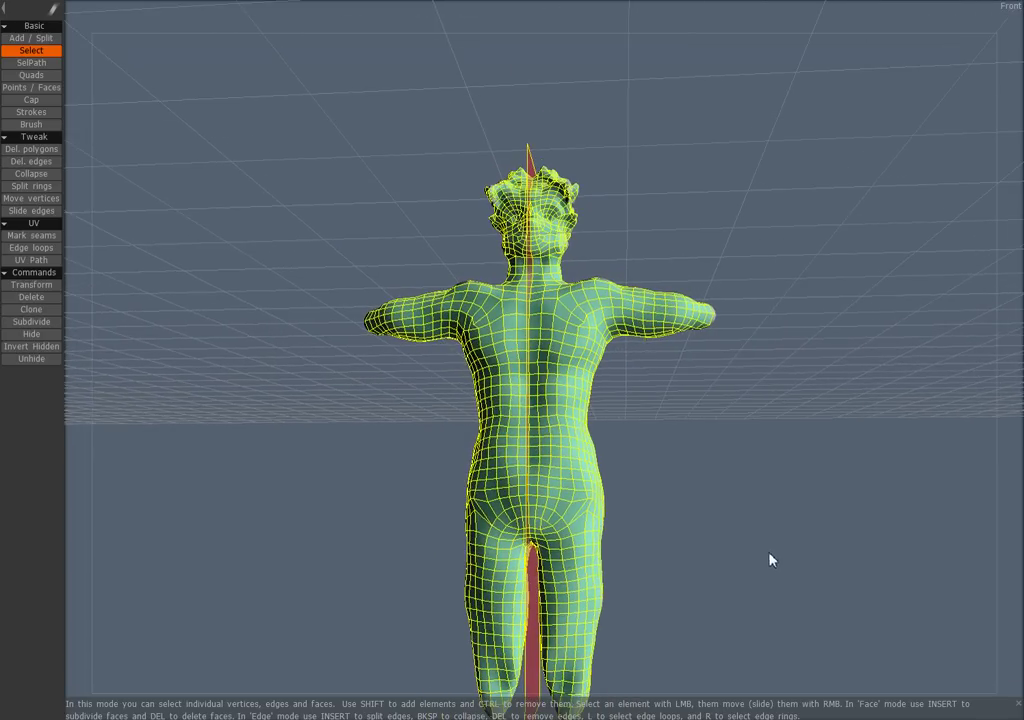
{"action": "left_click_drag", "start_coordinate": [770, 556], "coordinate": [806, 375]}
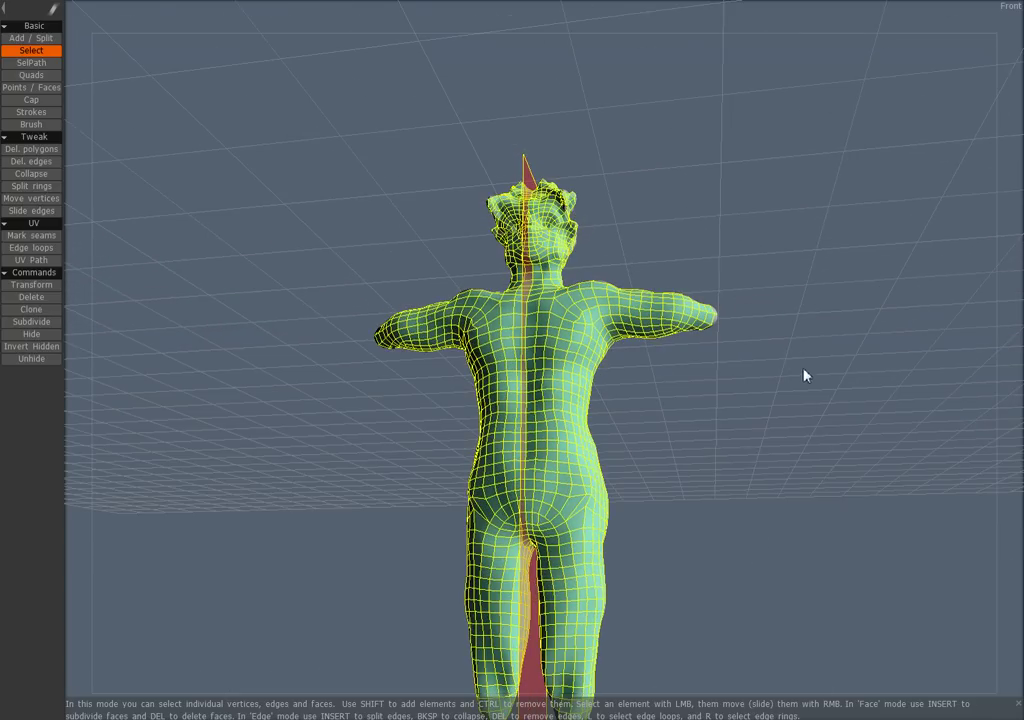
{"action": "left_click_drag", "start_coordinate": [704, 435], "coordinate": [703, 618]}
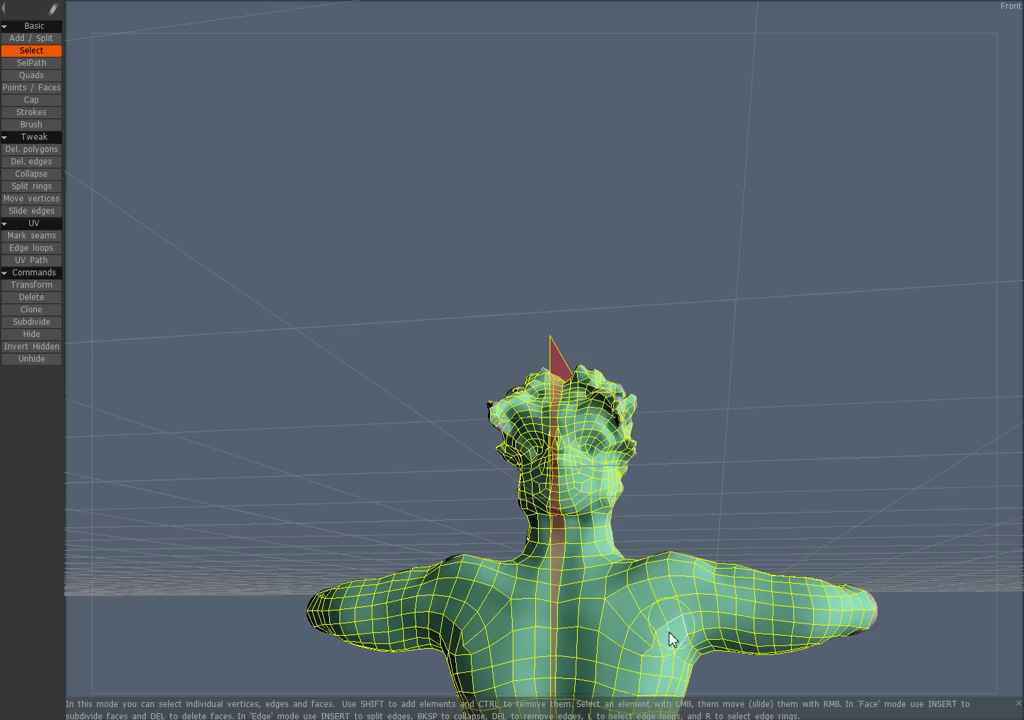
{"action": "mouse_move", "coordinate": [641, 503]}
{"action": "right_mouse_down"}
{"action": "mouse_move", "coordinate": [659, 534]}
{"action": "mouse_move", "coordinate": [634, 518]}
{"action": "mouse_move", "coordinate": [667, 505]}
{"action": "mouse_move", "coordinate": [646, 509]}
{"action": "right_mouse_up"}
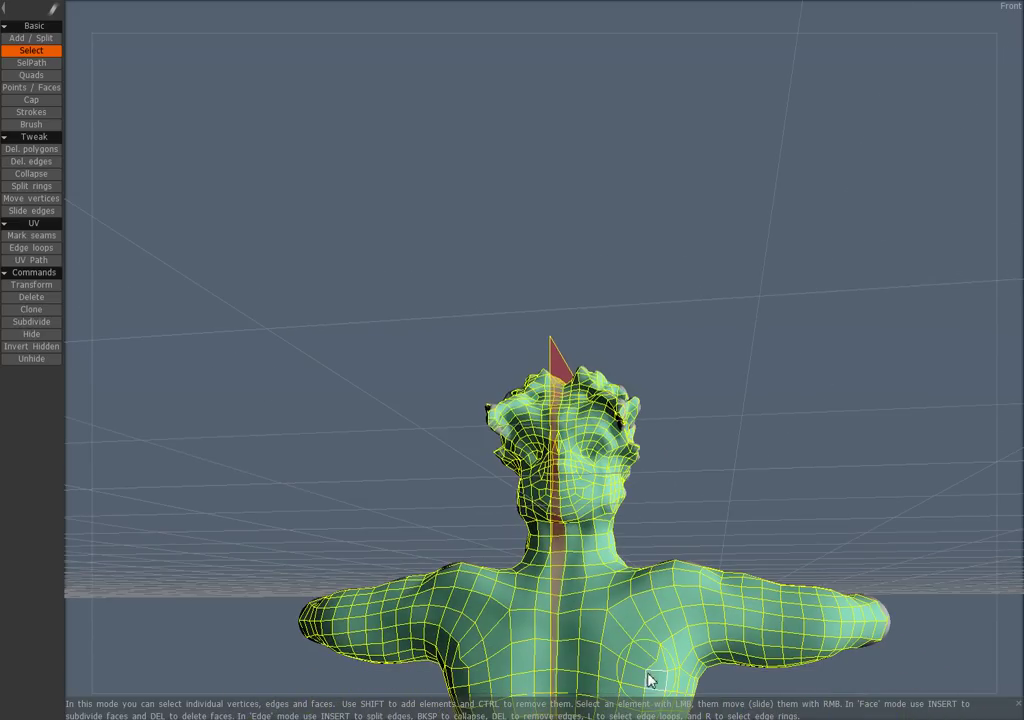
{"action": "left_click", "coordinate": [50, 88]}
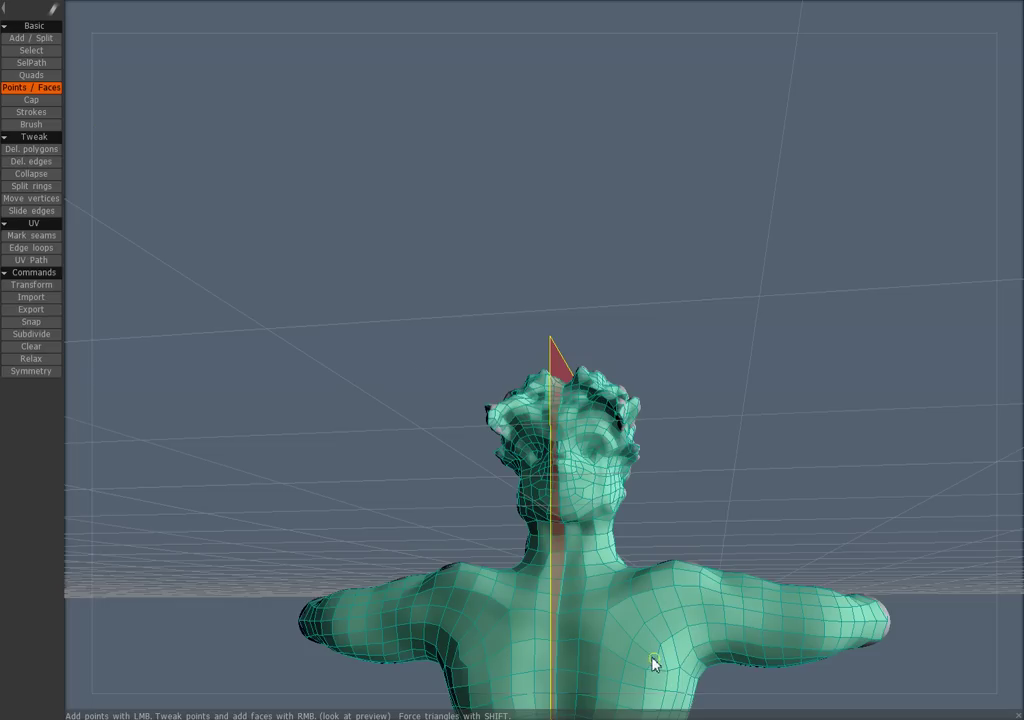
{"action": "middle_click_drag", "start_coordinate": [783, 506], "coordinate": [808, 552]}
{"action": "left_click_drag", "start_coordinate": [809, 500], "coordinate": [764, 418]}
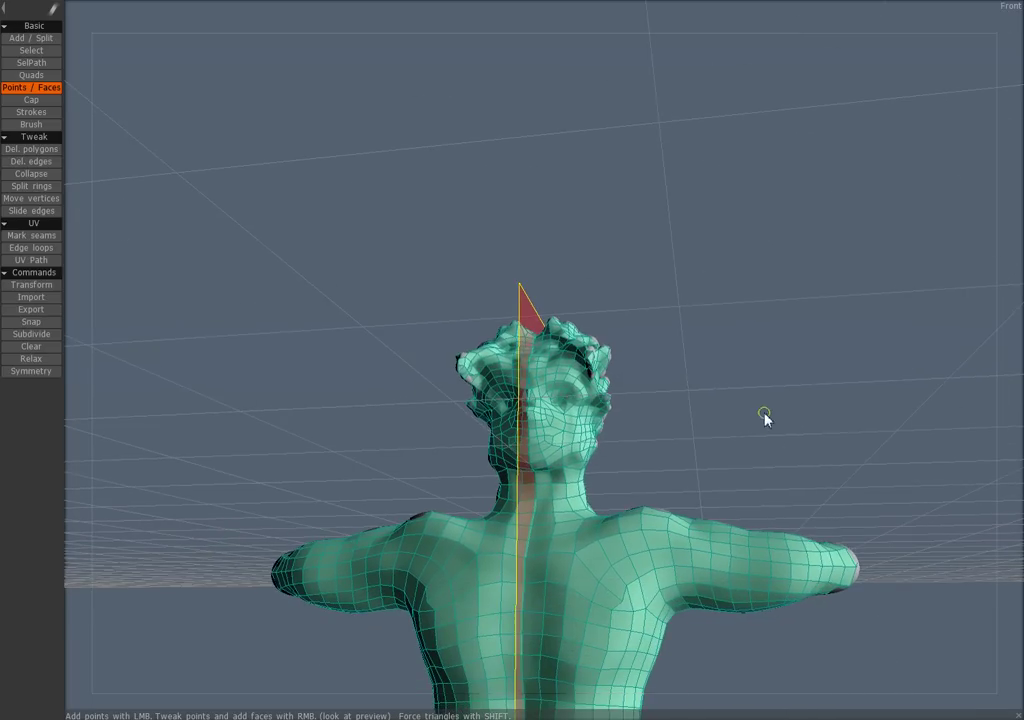